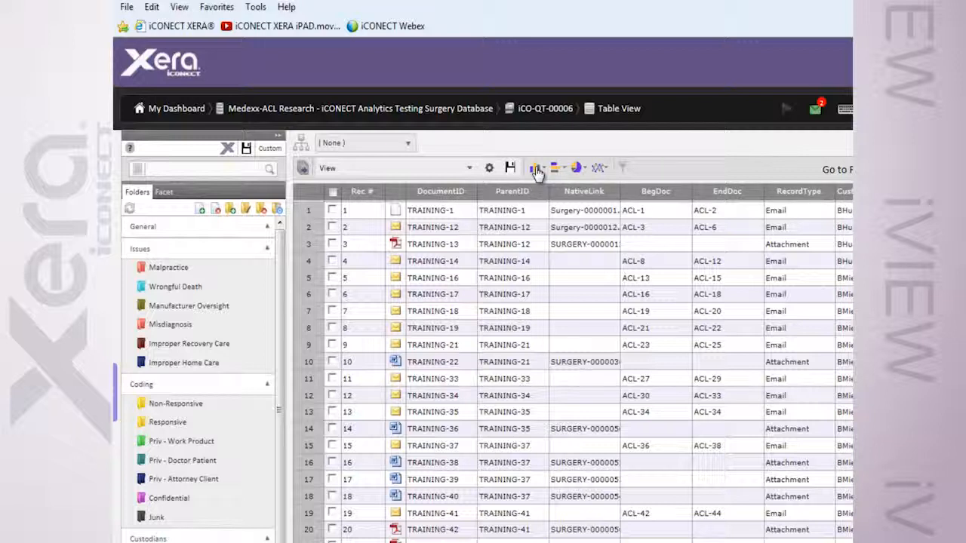
Generate a Field/Folder Column Graph of RecordType by Custodian or Source.
{"action": "left_click", "coordinate": [537, 171]}
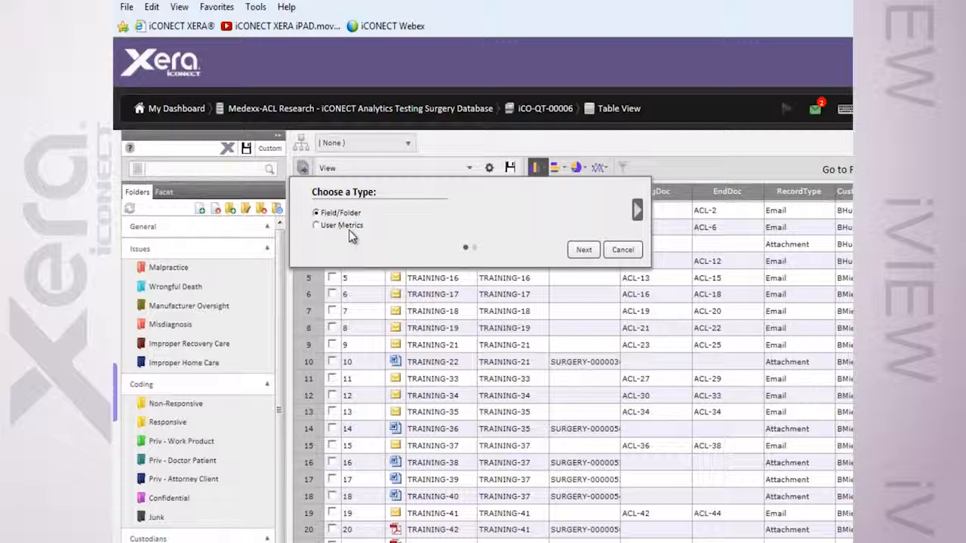
{"action": "left_click", "coordinate": [636, 210]}
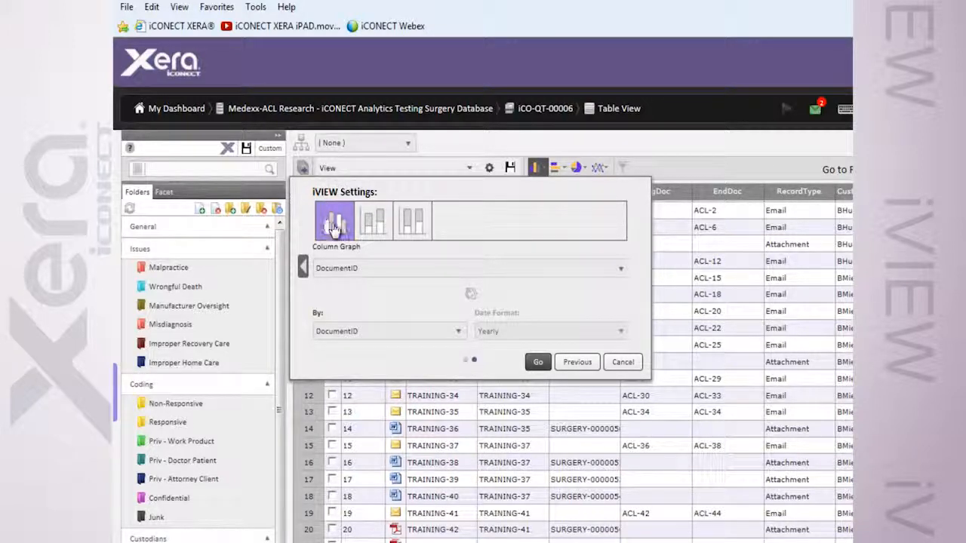
{"action": "left_click", "coordinate": [352, 269]}
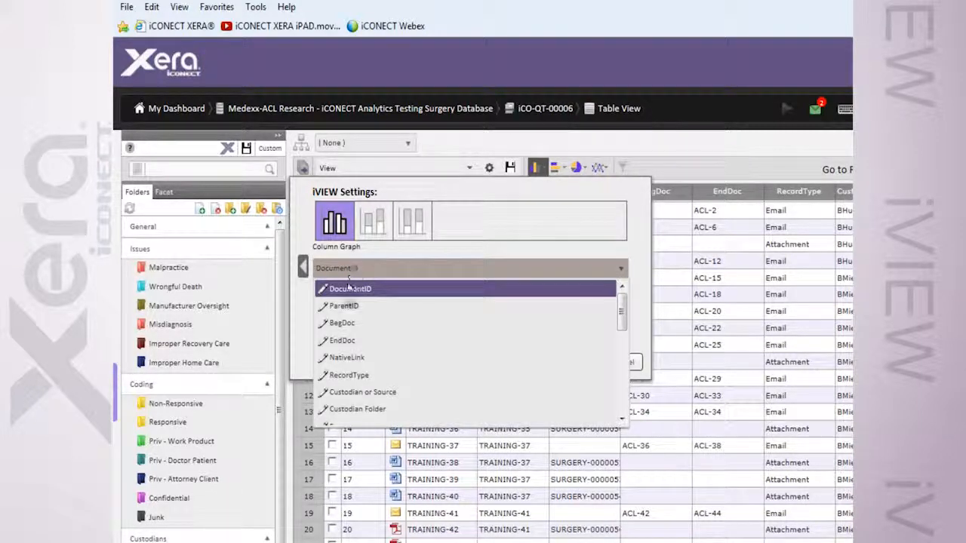
{"action": "left_click", "coordinate": [340, 373]}
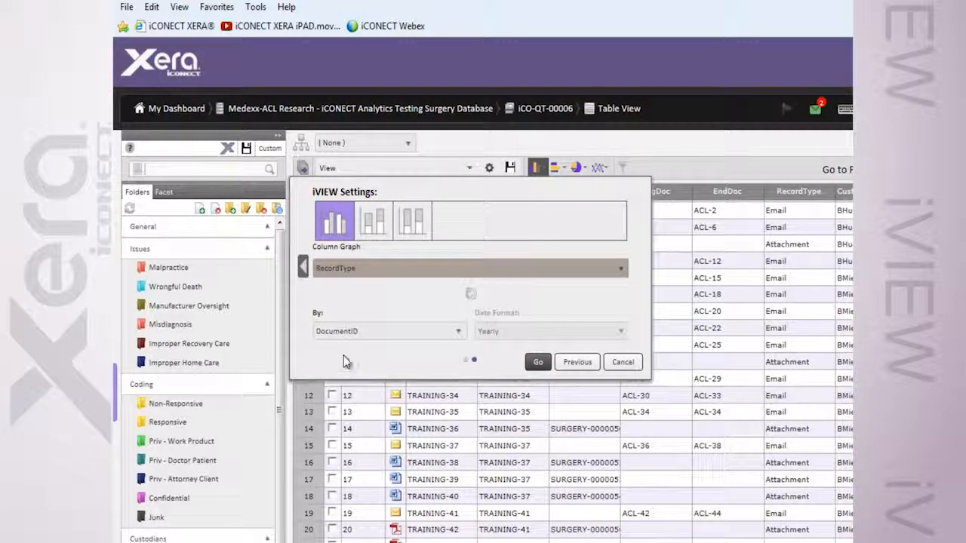
{"action": "left_click", "coordinate": [345, 334]}
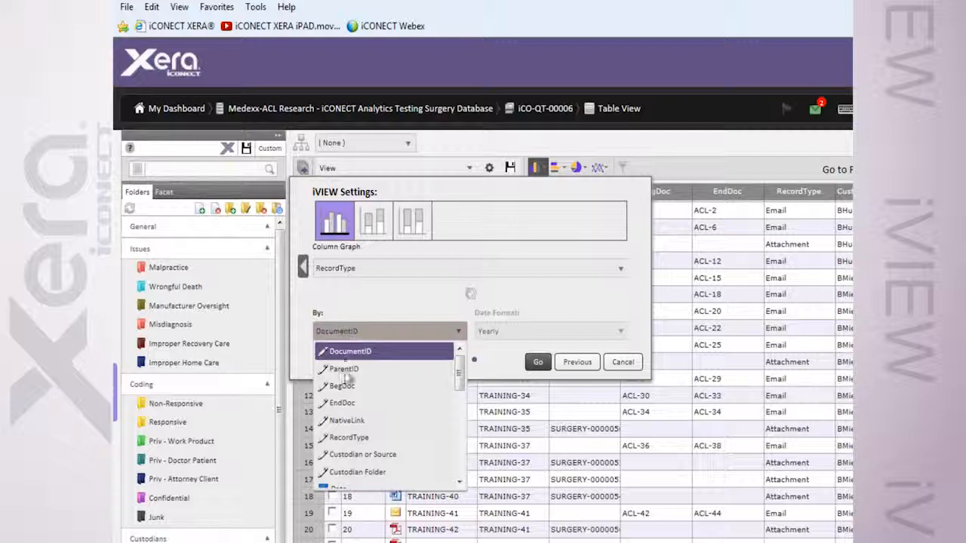
{"action": "left_click", "coordinate": [352, 455]}
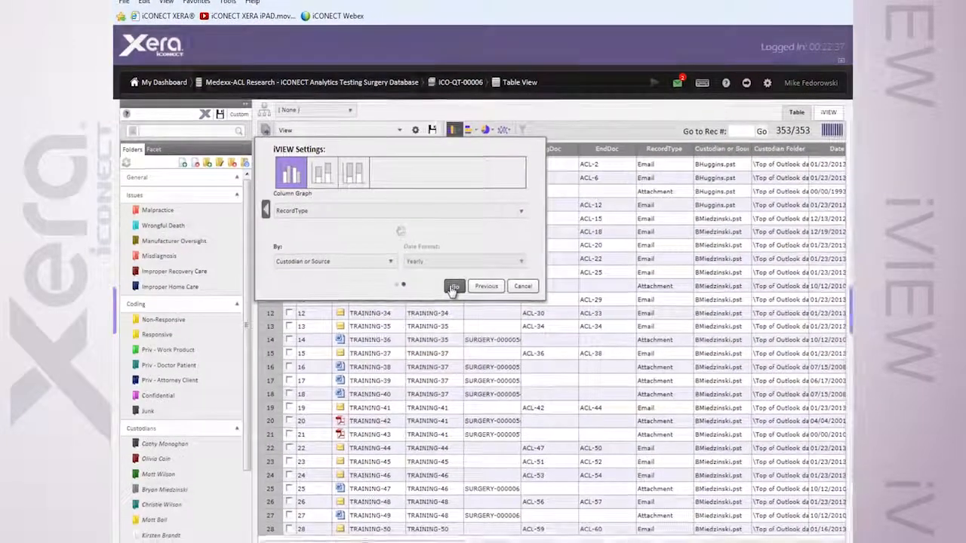
{"action": "left_click", "coordinate": [477, 307]}
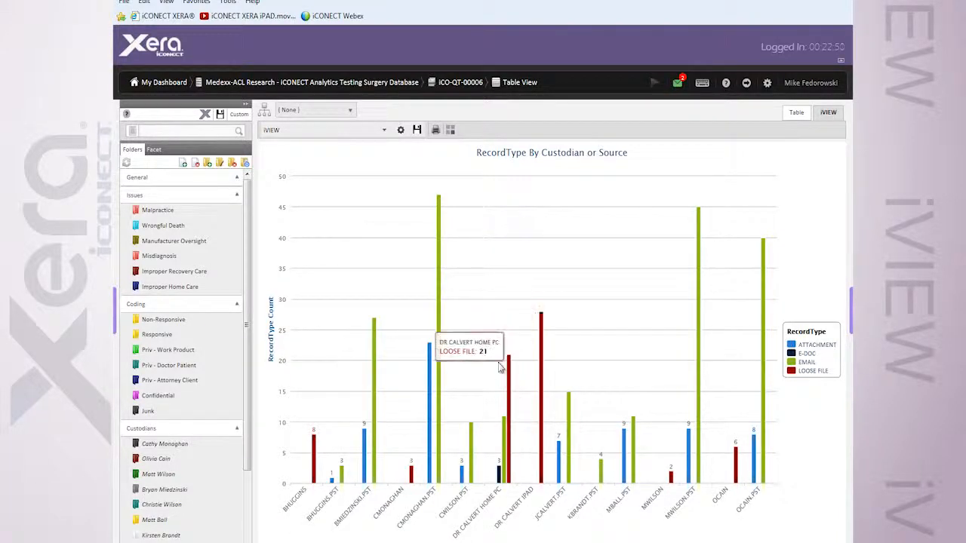
Zoom into the chart's middle custodians and filter on the home PC's email column and the seven-document attachment column.
{"action": "left_click_drag", "start_coordinate": [486, 310], "coordinate": [615, 304]}
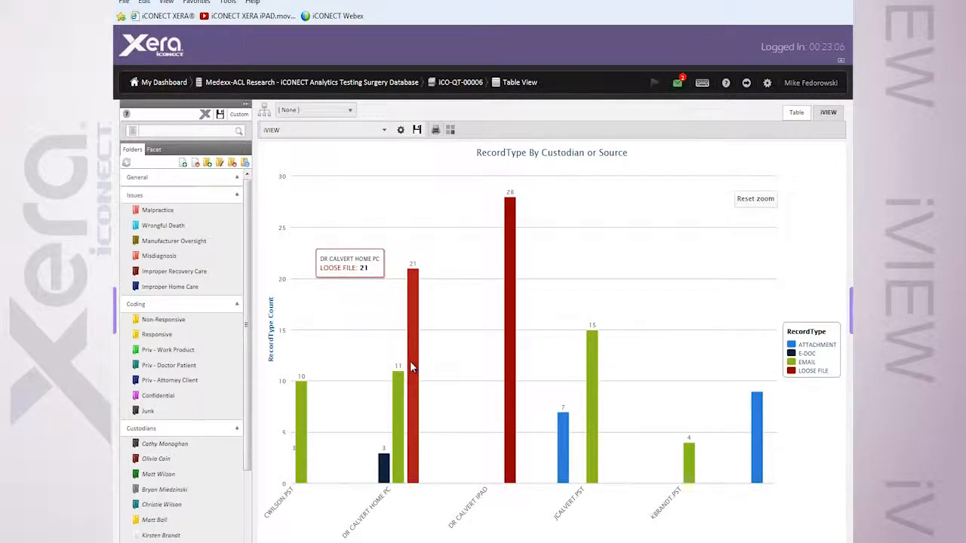
{"action": "left_click", "coordinate": [401, 389]}
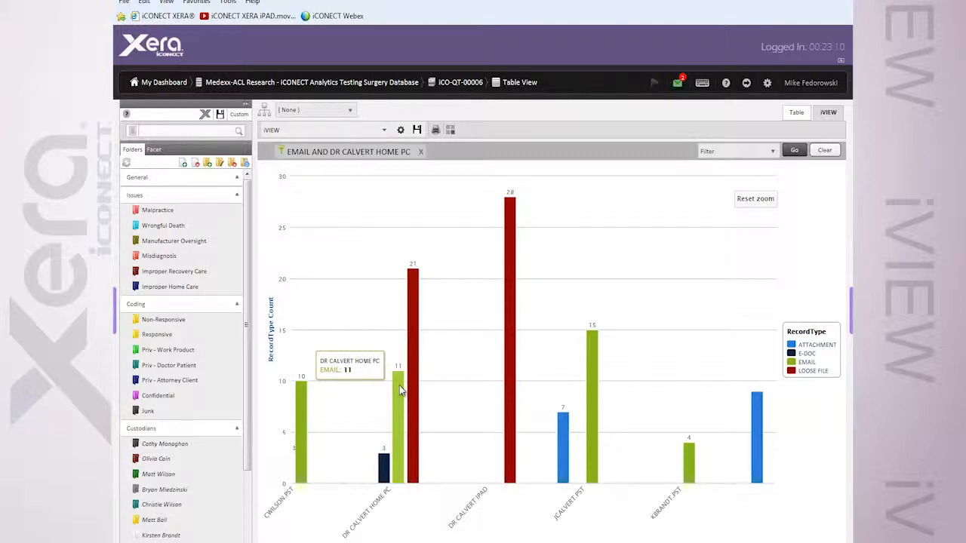
{"action": "left_click", "coordinate": [565, 437]}
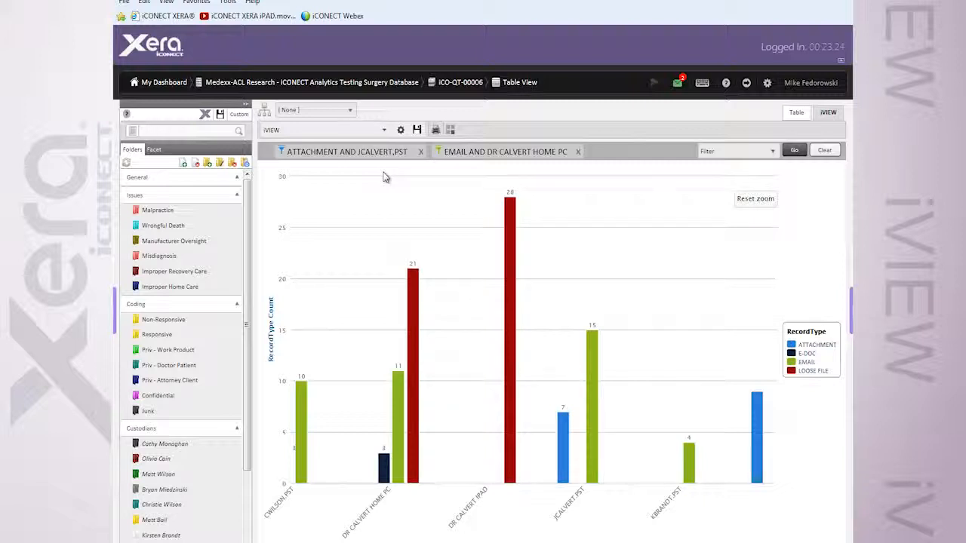
Remove both chart filters and reset the zoom to show all custodians.
{"action": "left_click", "coordinate": [422, 153]}
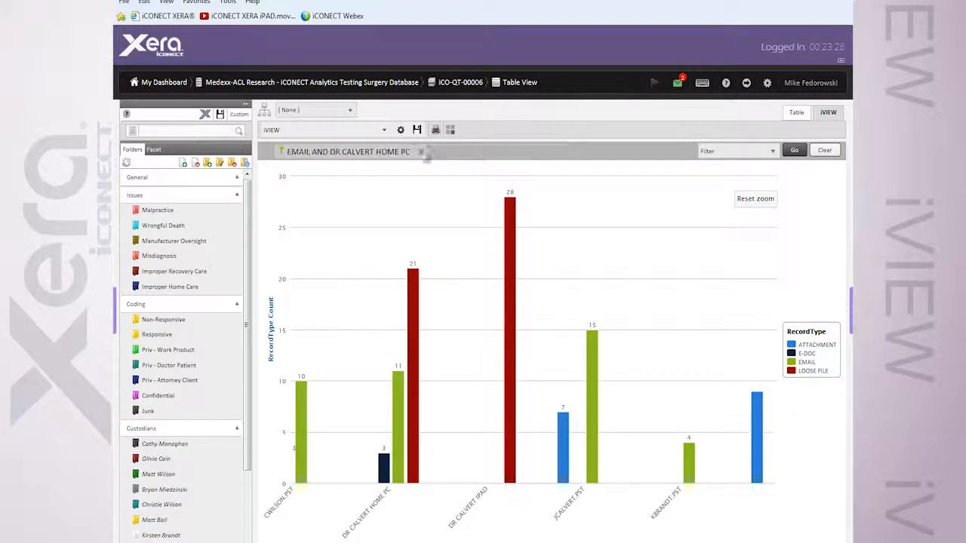
{"action": "left_click", "coordinate": [424, 153]}
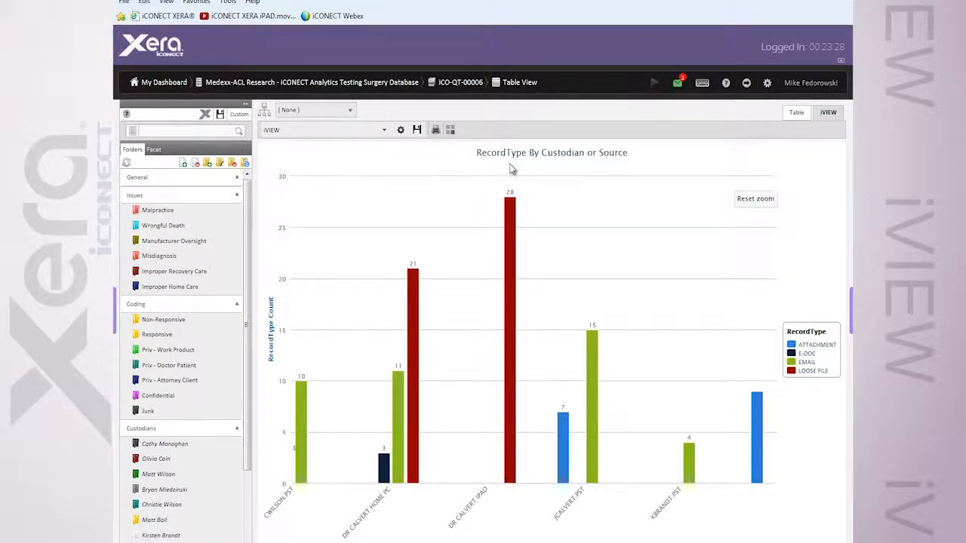
{"action": "left_click", "coordinate": [755, 198]}
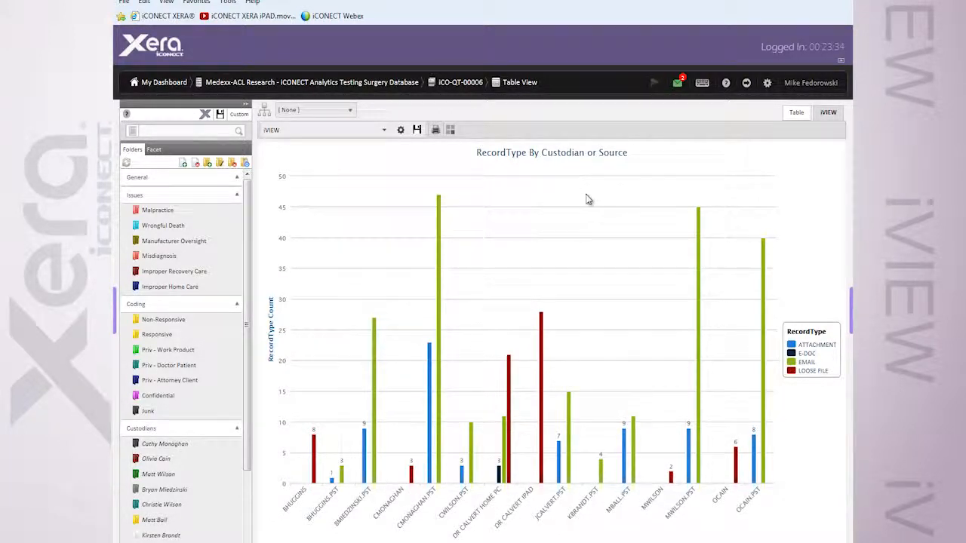
Change the RecordType chart to a Percentage Stacked Column Graph and inspect the segments of the home PC column.
{"action": "left_click", "coordinate": [401, 132]}
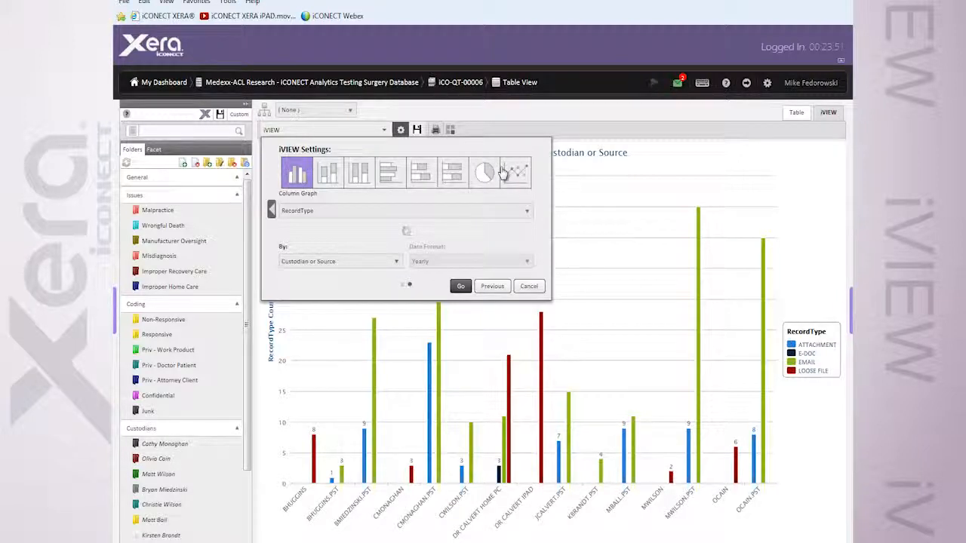
{"action": "left_click", "coordinate": [359, 172]}
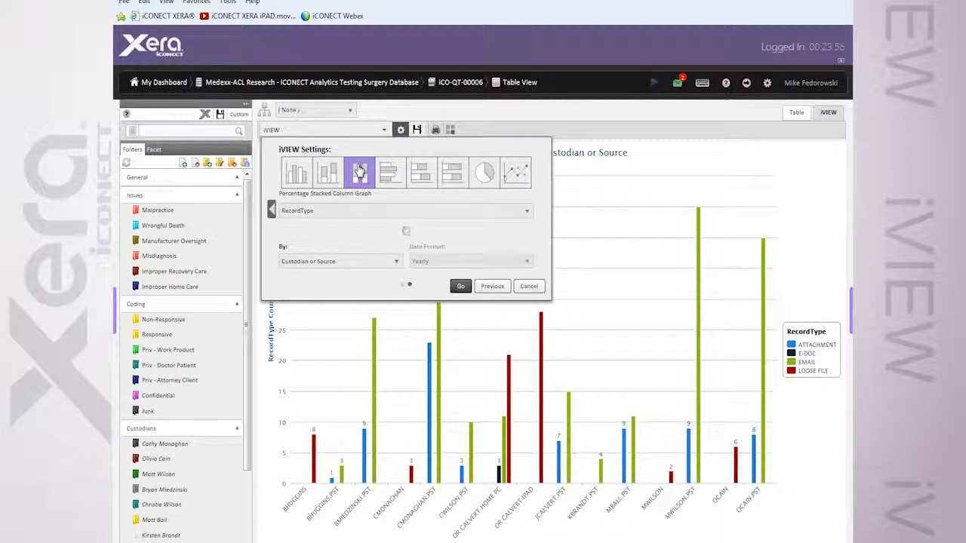
{"action": "left_click", "coordinate": [460, 286]}
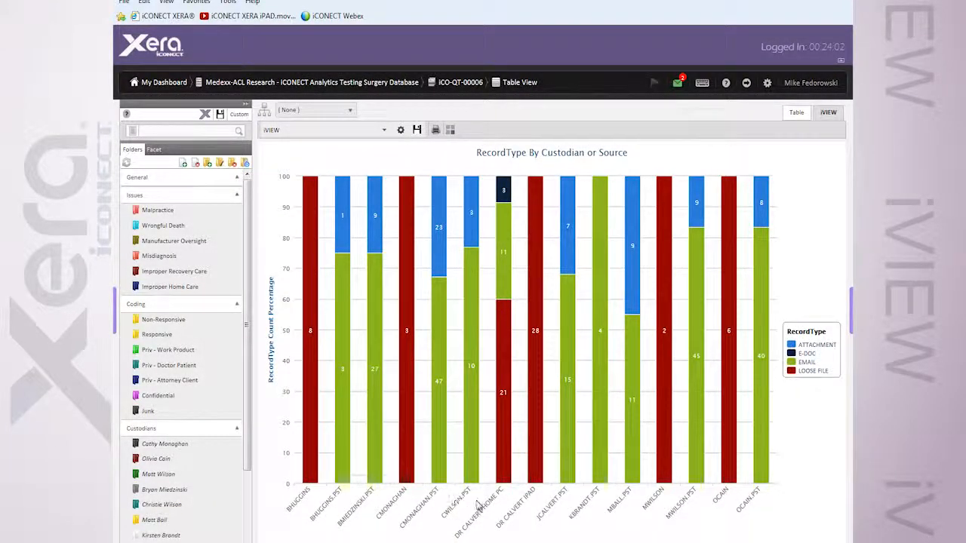
{"action": "mouse_move", "coordinate": [506, 464]}
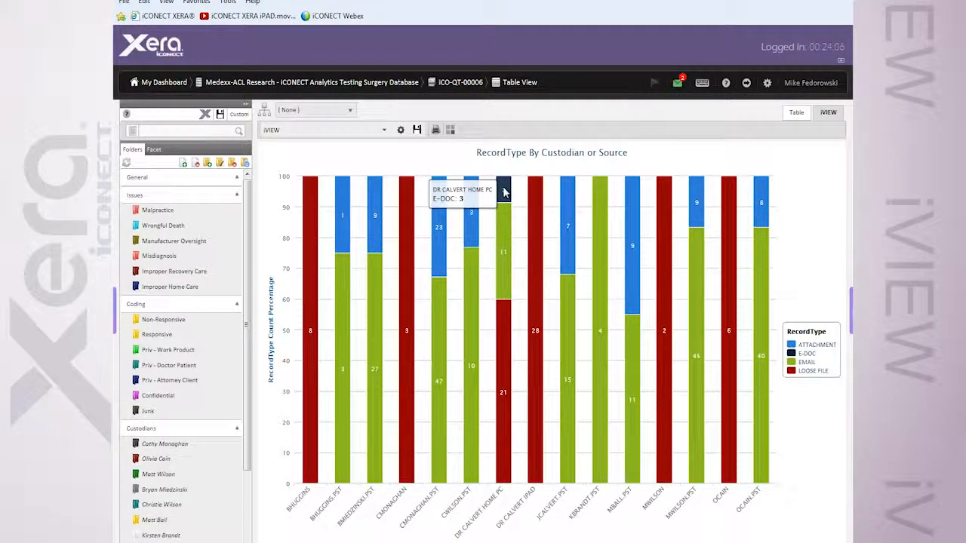
{"action": "mouse_move", "coordinate": [508, 232]}
{"action": "mouse_move", "coordinate": [502, 313]}
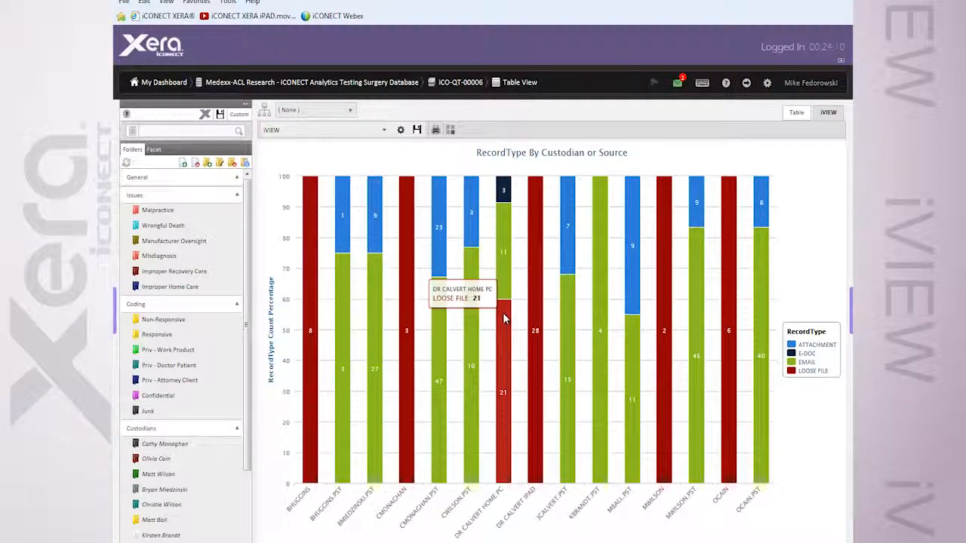
Switch the chart's type to User Metrics with the Documents Foldered/Coded Count subtype.
{"action": "left_click", "coordinate": [399, 131]}
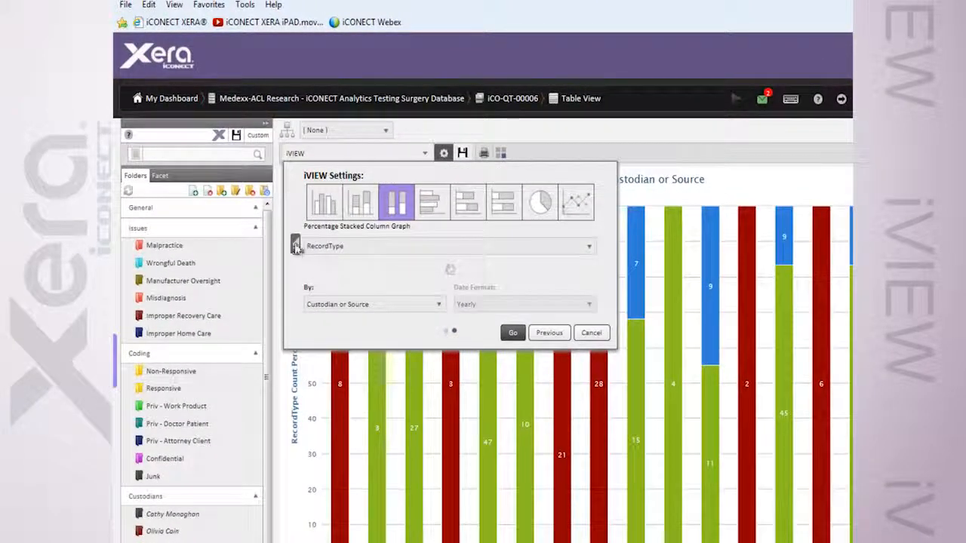
{"action": "left_click", "coordinate": [295, 246]}
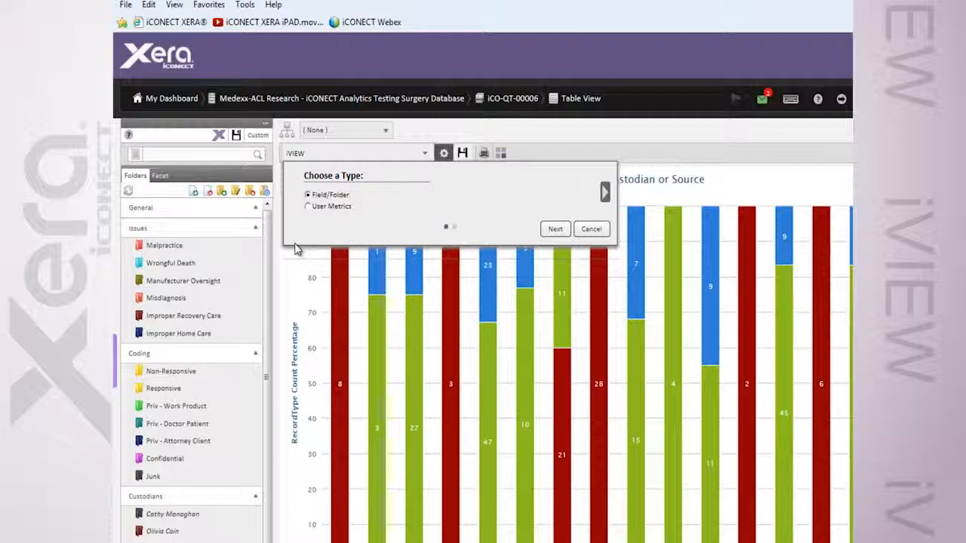
{"action": "left_click", "coordinate": [308, 207]}
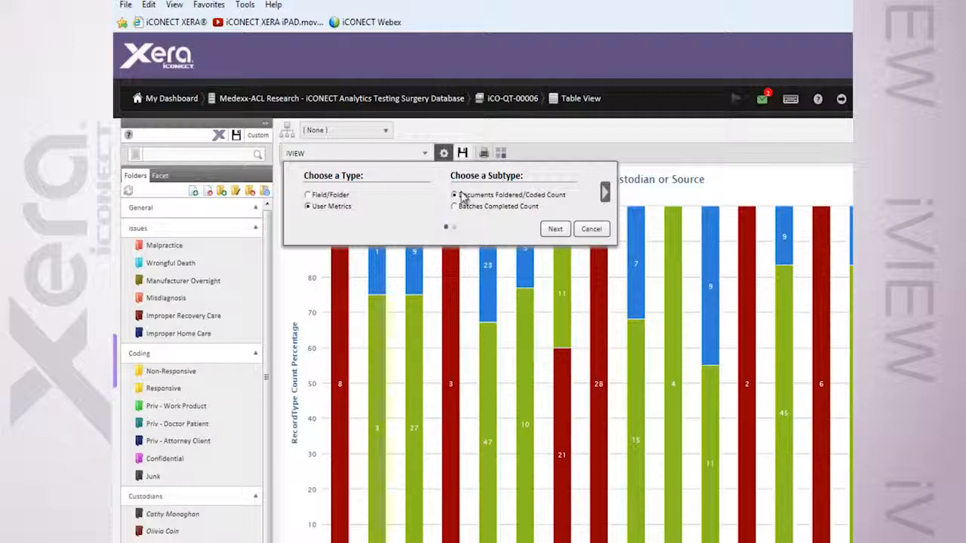
{"action": "left_click", "coordinate": [606, 193]}
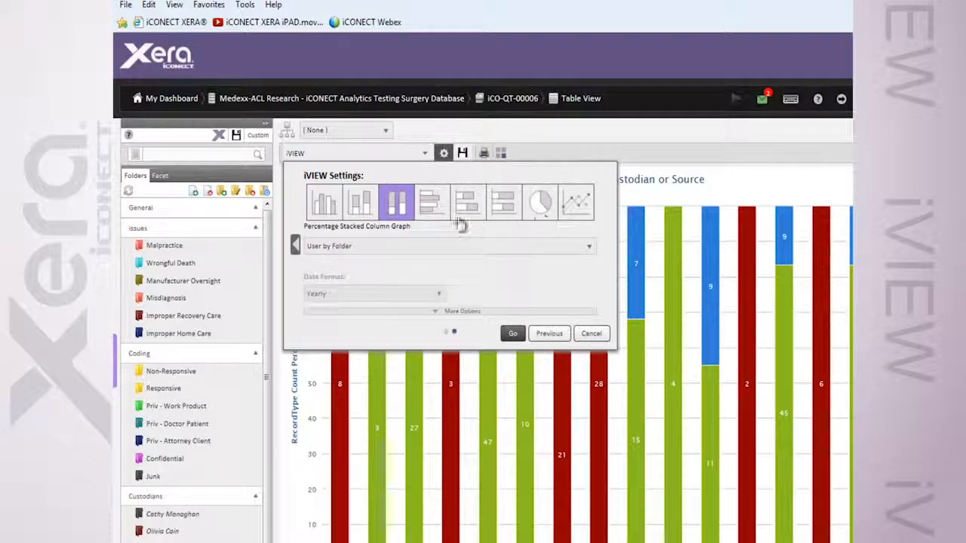
Generate a User by Folder Column Graph with the start date set to 1/27/2014.
{"action": "left_click", "coordinate": [324, 204]}
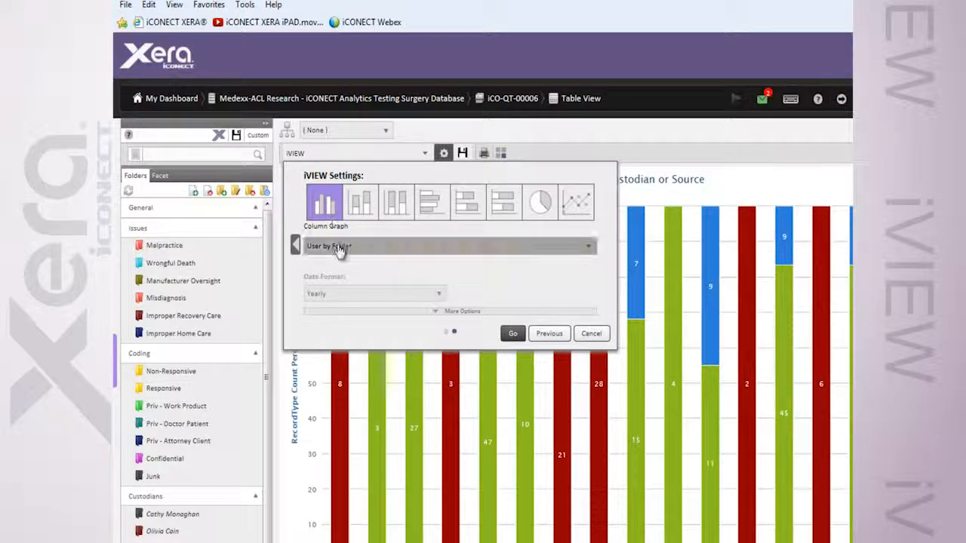
{"action": "left_click", "coordinate": [351, 312]}
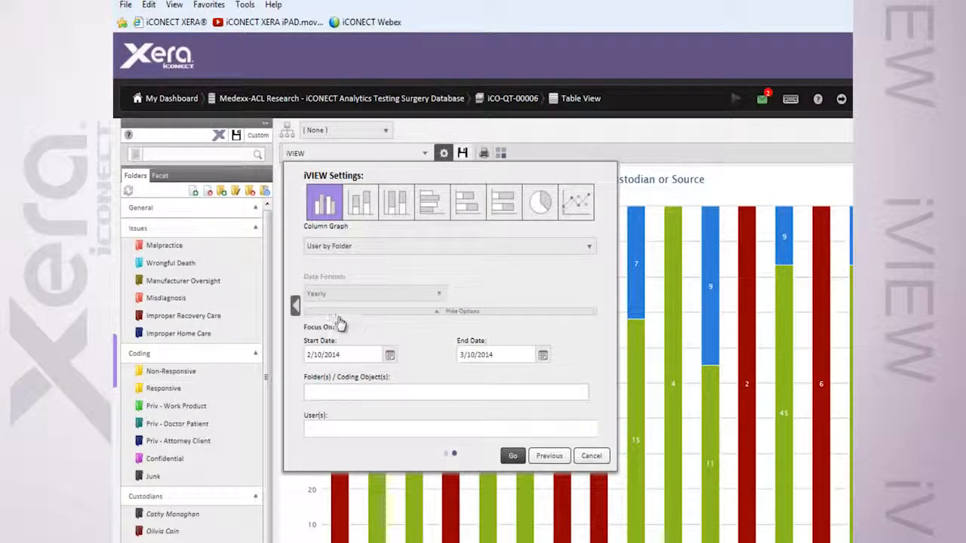
{"action": "left_click", "coordinate": [389, 356]}
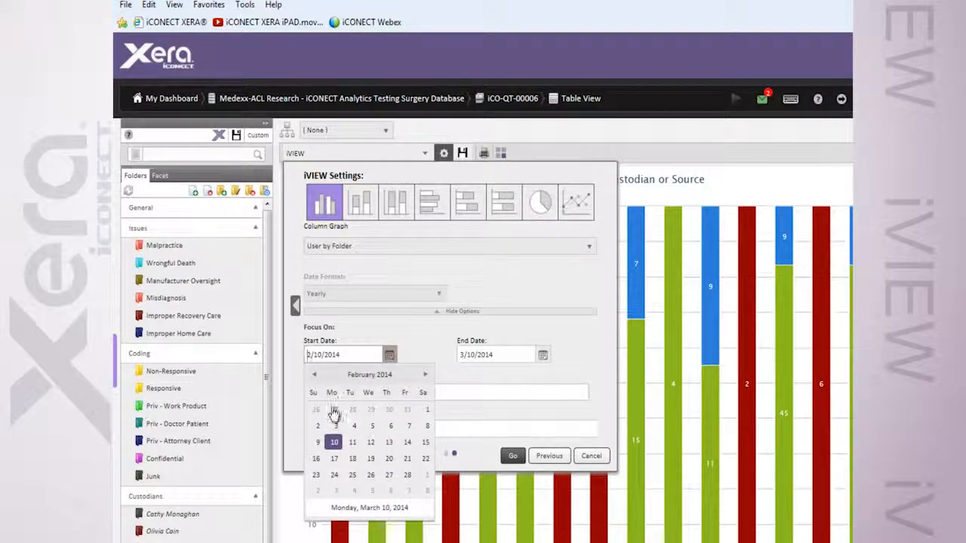
{"action": "left_click", "coordinate": [333, 412]}
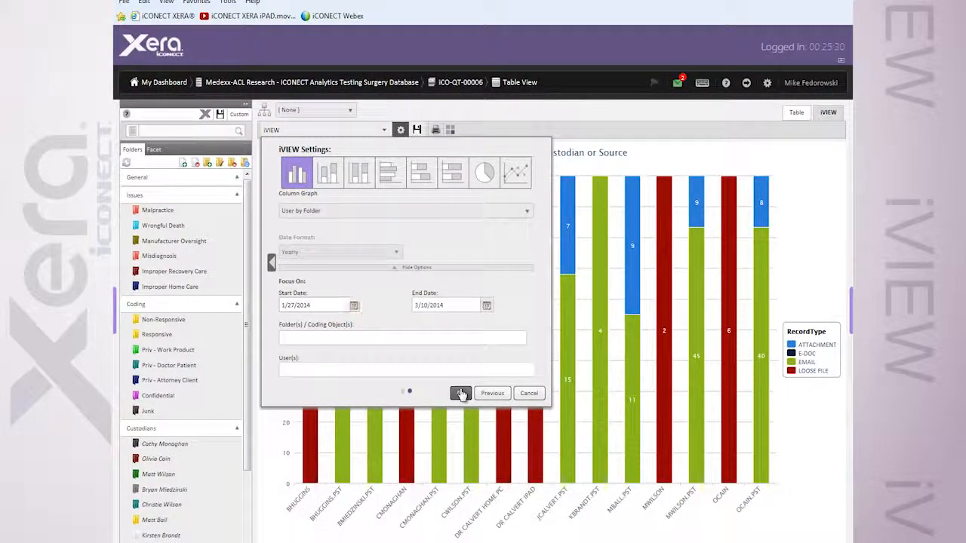
{"action": "left_click", "coordinate": [460, 394]}
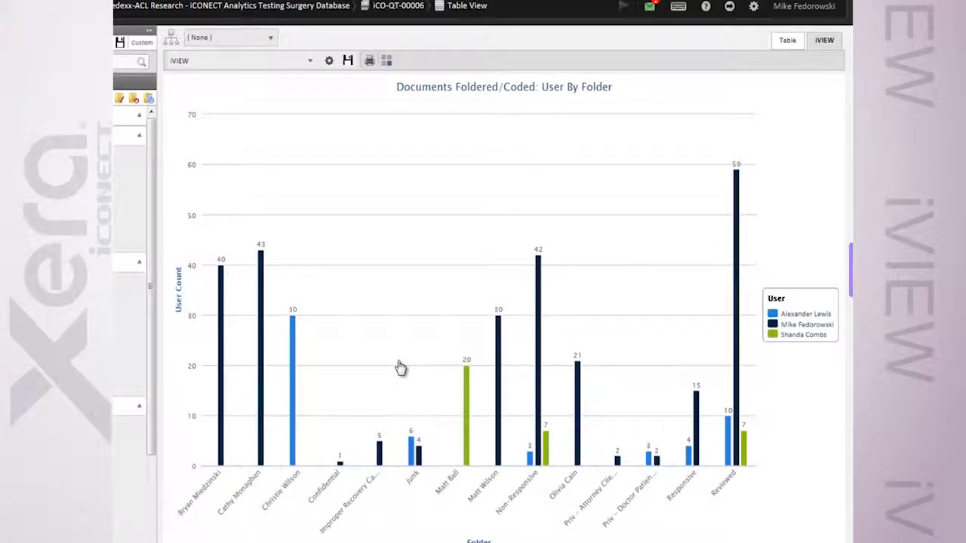
Hide the first two users' series to isolate the third user's folder counts, and show both series again.
{"action": "mouse_move", "coordinate": [551, 283]}
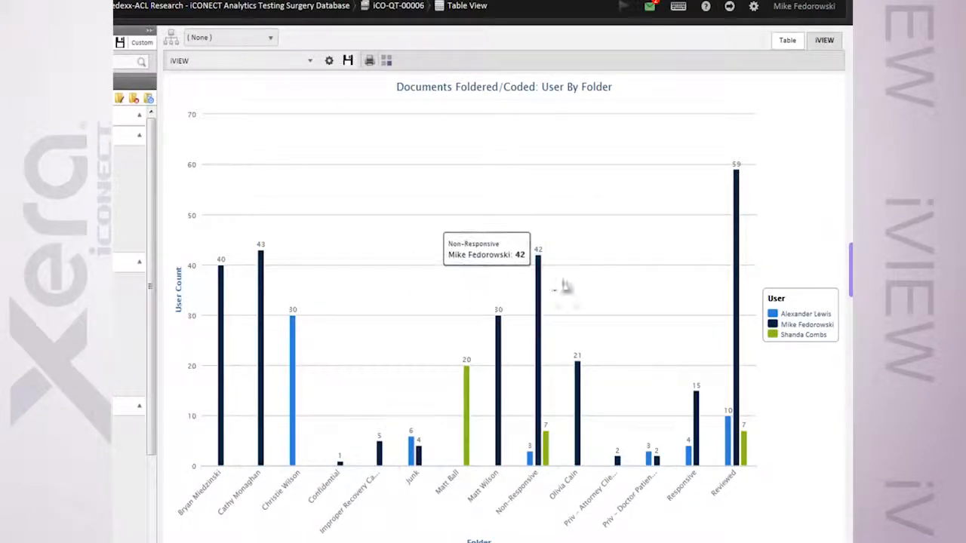
{"action": "mouse_move", "coordinate": [736, 271]}
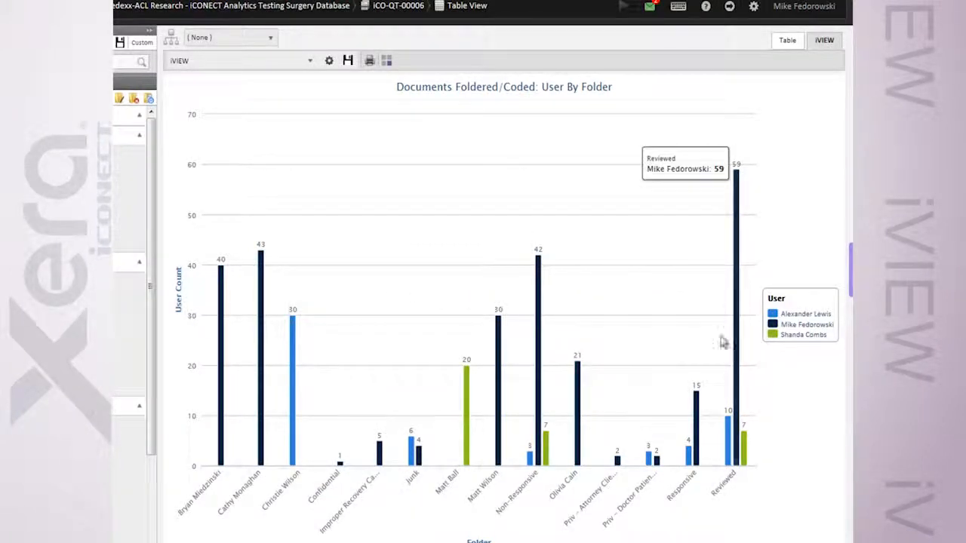
{"action": "mouse_move", "coordinate": [578, 408]}
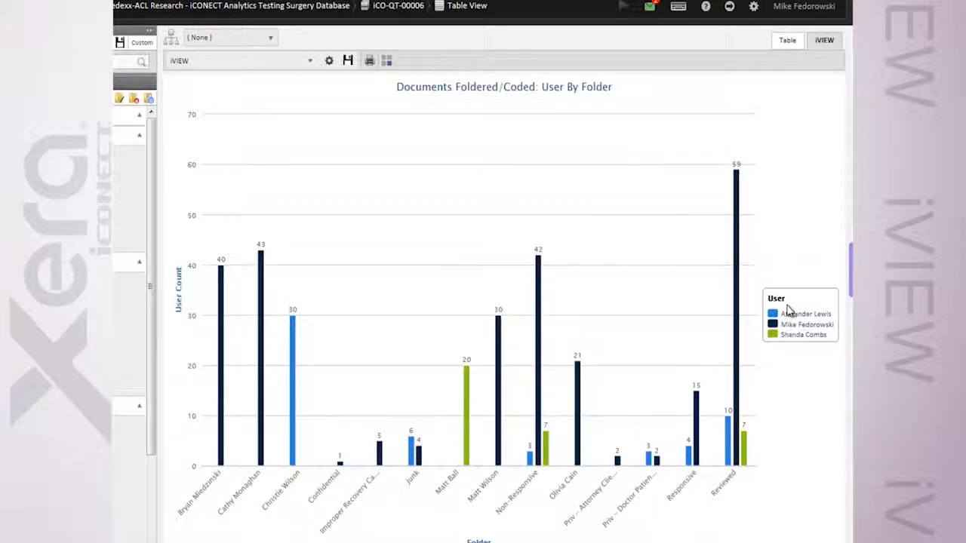
{"action": "left_click", "coordinate": [791, 326]}
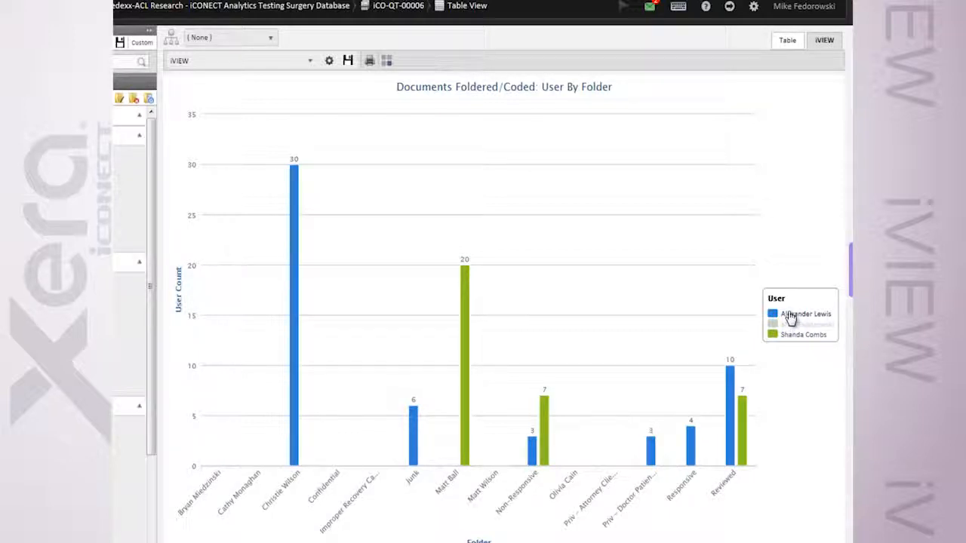
{"action": "left_click", "coordinate": [791, 316]}
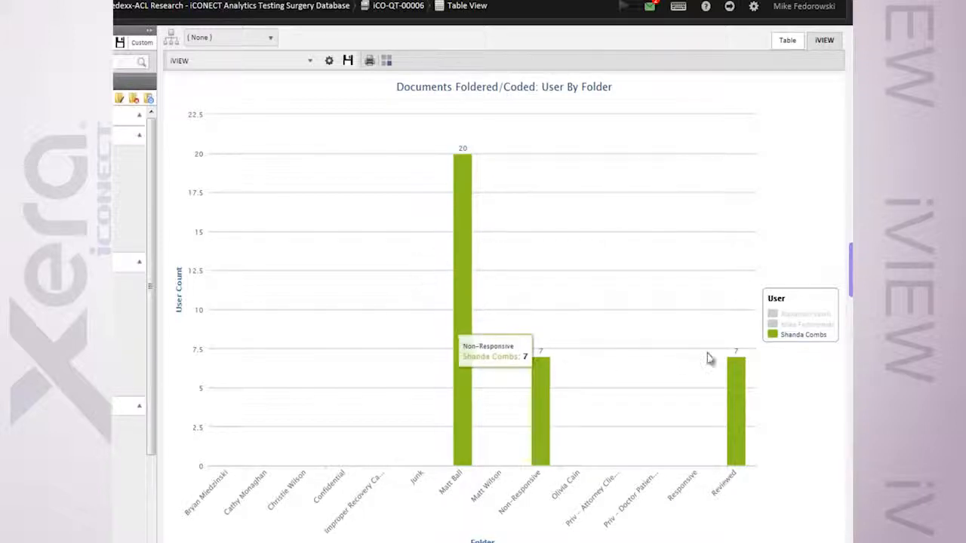
{"action": "left_click", "coordinate": [789, 325]}
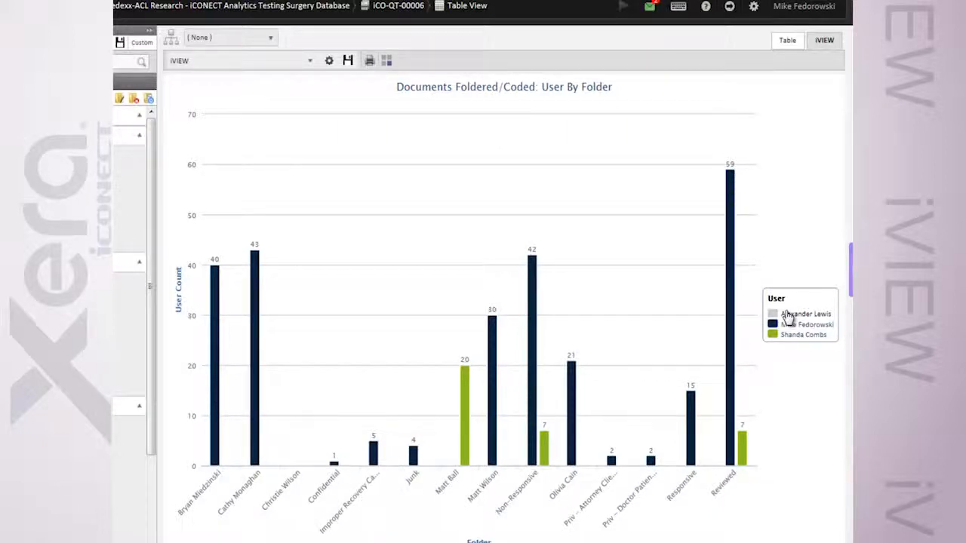
{"action": "left_click", "coordinate": [788, 315]}
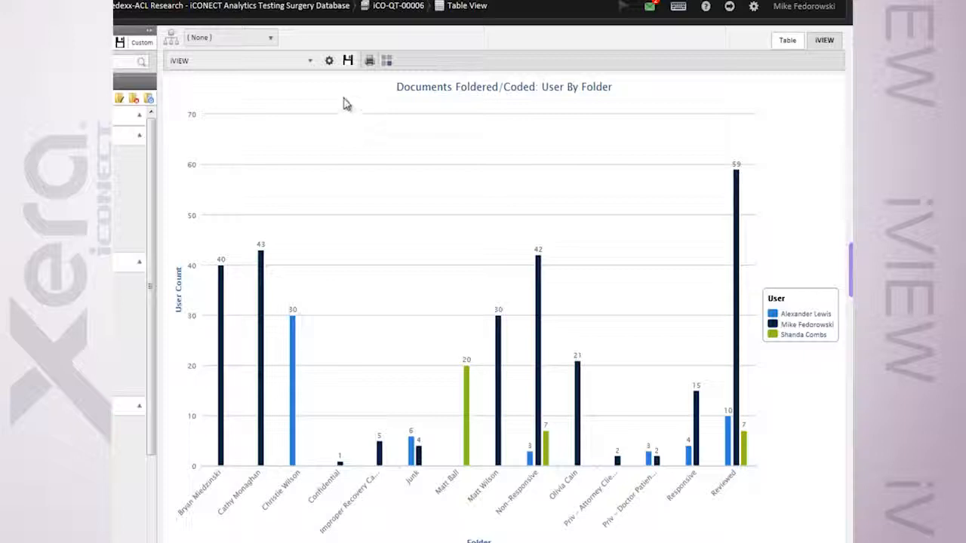
Generate a Pie Graph of documents foldered/coded by Folder, limited to the user whose series has the highest counts.
{"action": "left_click", "coordinate": [329, 61]}
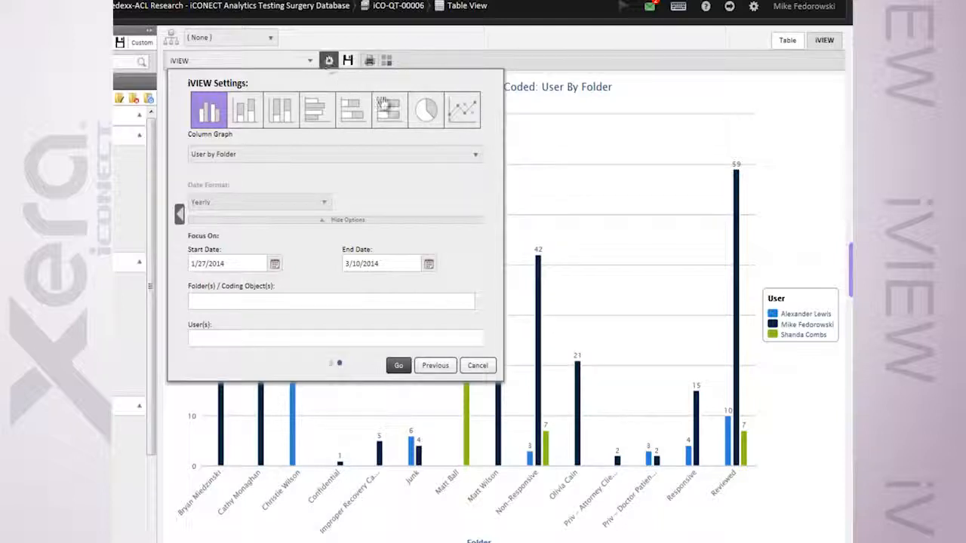
{"action": "left_click", "coordinate": [425, 111]}
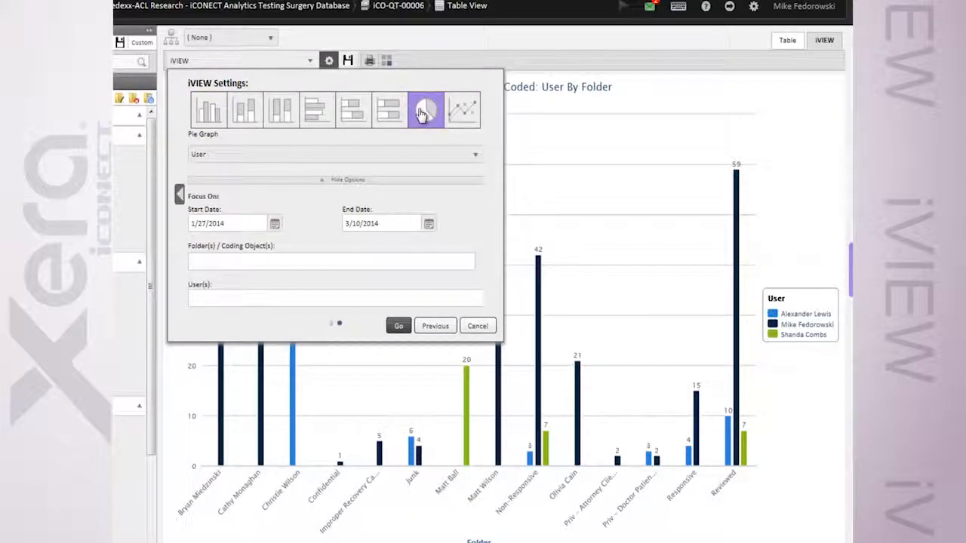
{"action": "left_click", "coordinate": [293, 159]}
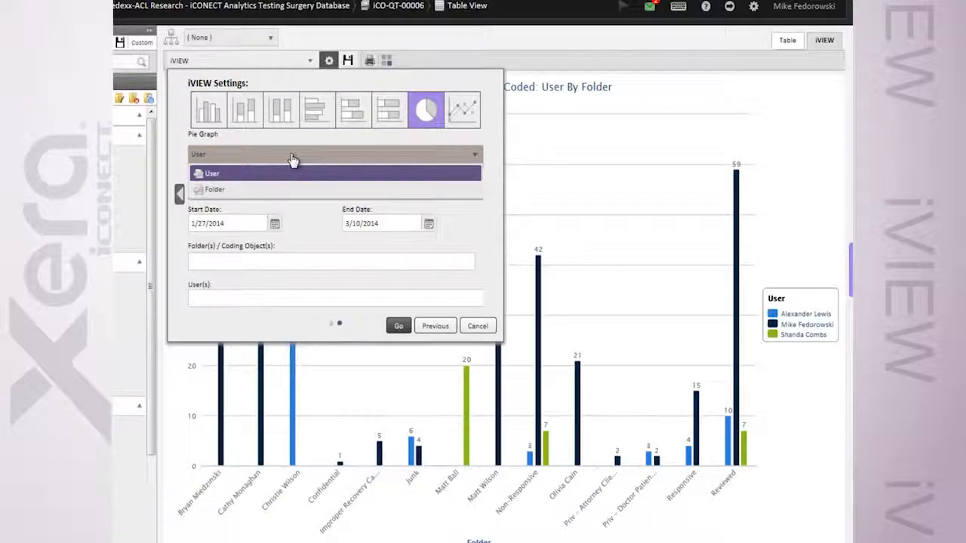
{"action": "left_click", "coordinate": [259, 188]}
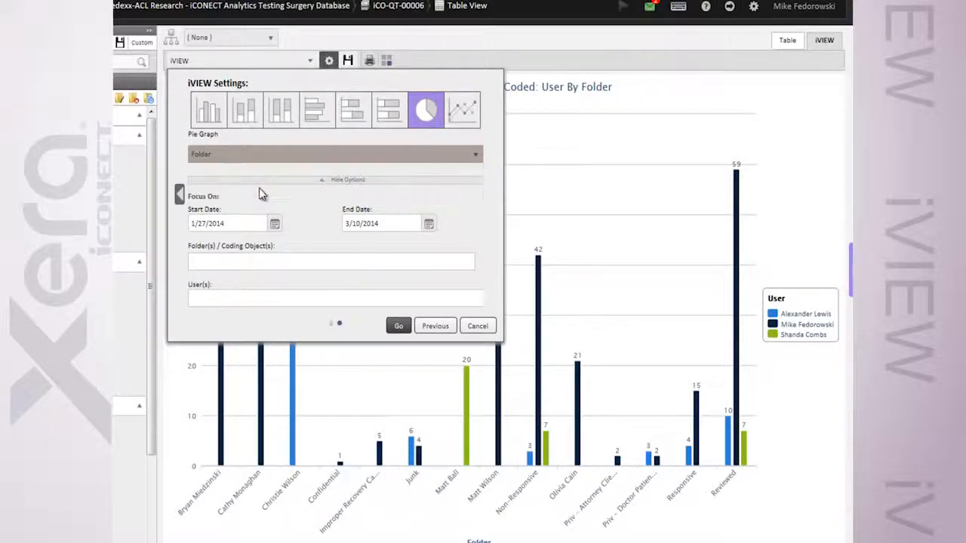
{"action": "left_click", "coordinate": [255, 299]}
{"action": "type", "text": "mik"}
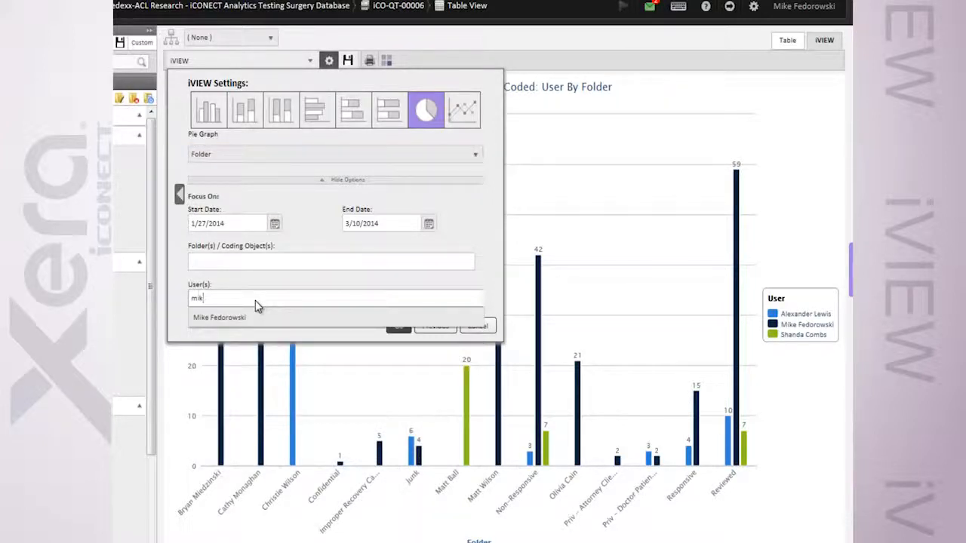
{"action": "key", "text": "Return"}
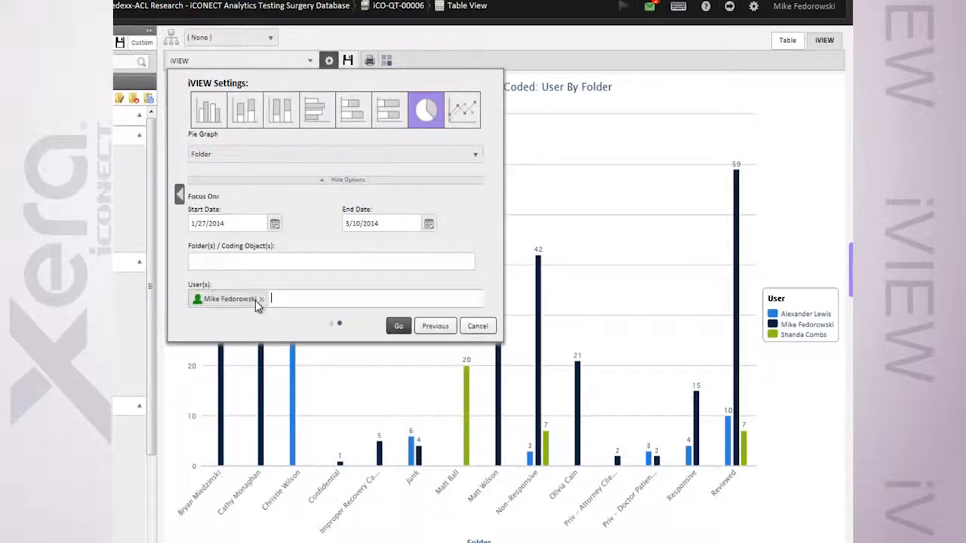
{"action": "left_click", "coordinate": [393, 330]}
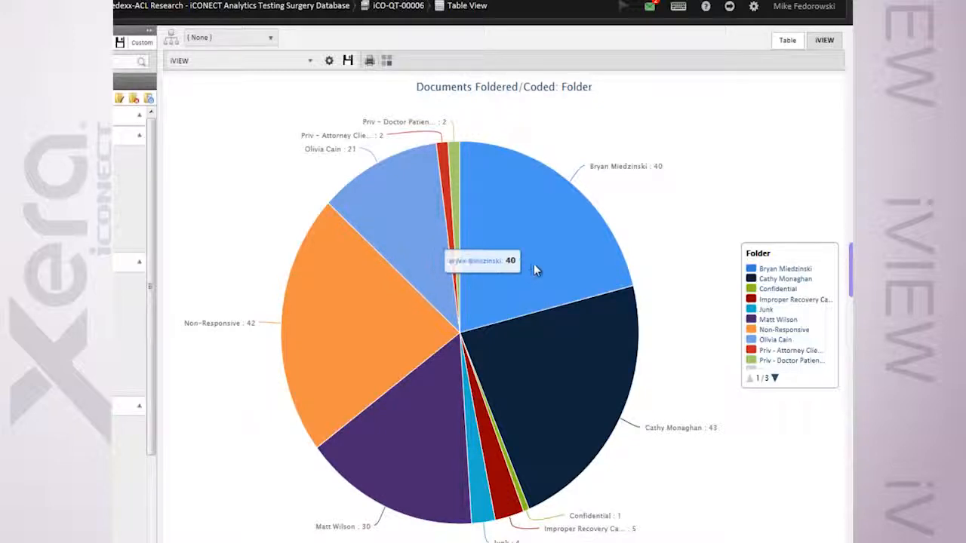
Hide the first and sixth legend folders in the pie chart, and hide and re-show the eighth folder's slice.
{"action": "left_click", "coordinate": [786, 270]}
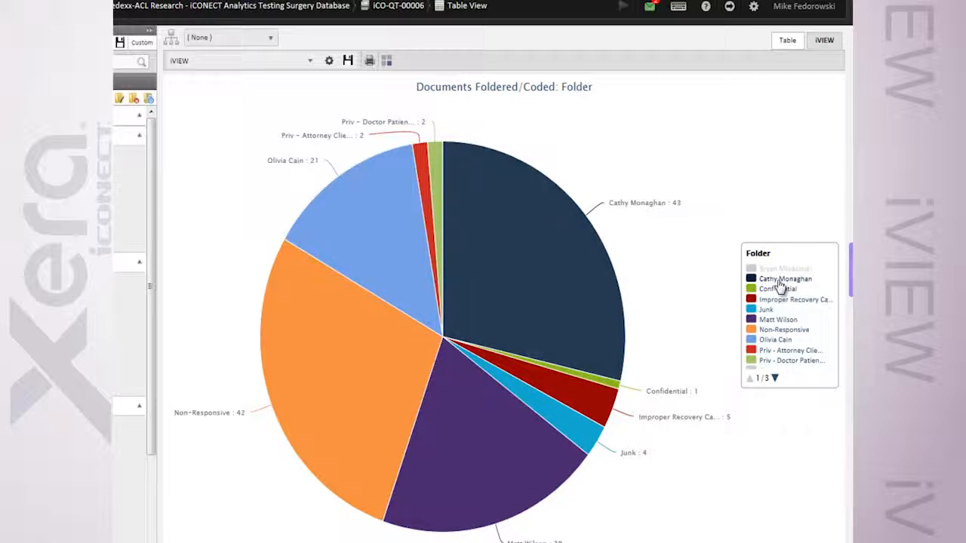
{"action": "left_click", "coordinate": [776, 321]}
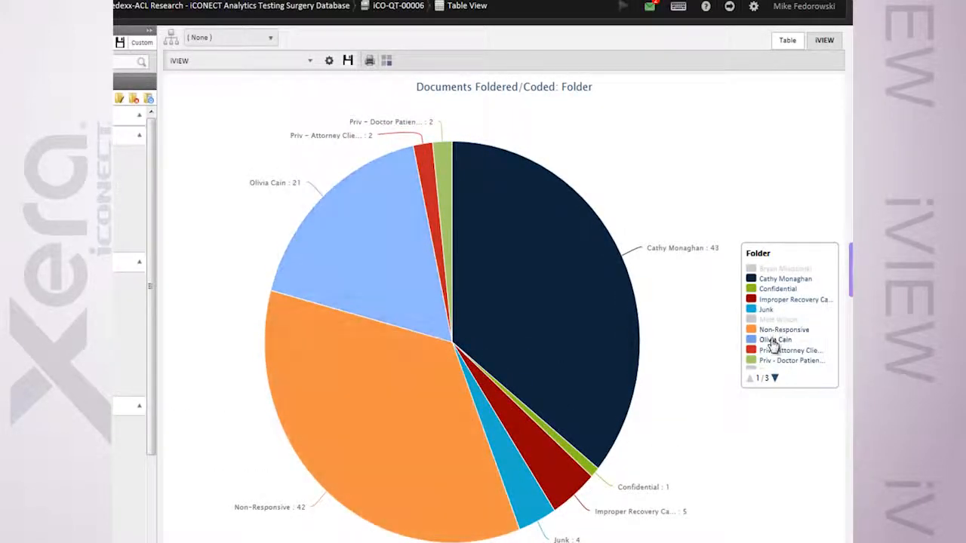
{"action": "left_click", "coordinate": [773, 341]}
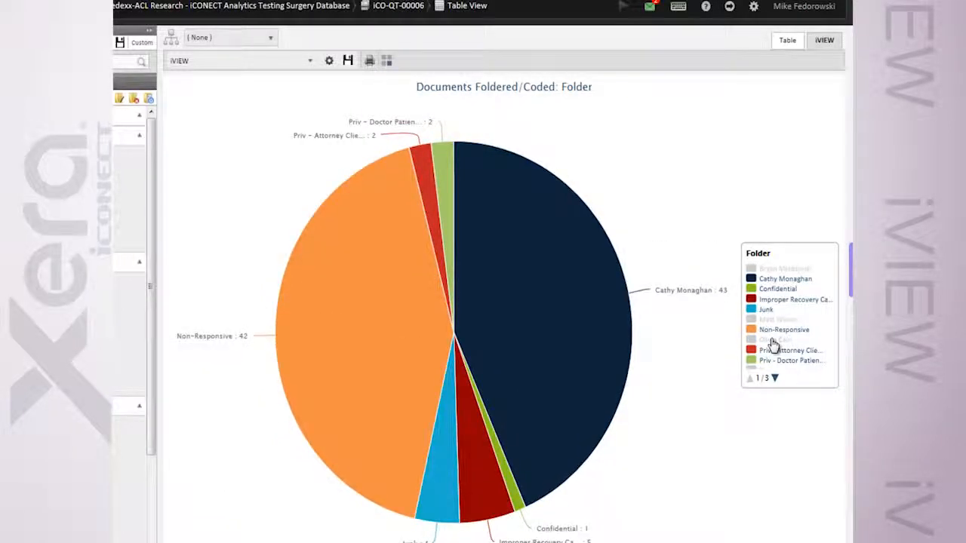
{"action": "left_click", "coordinate": [773, 340]}
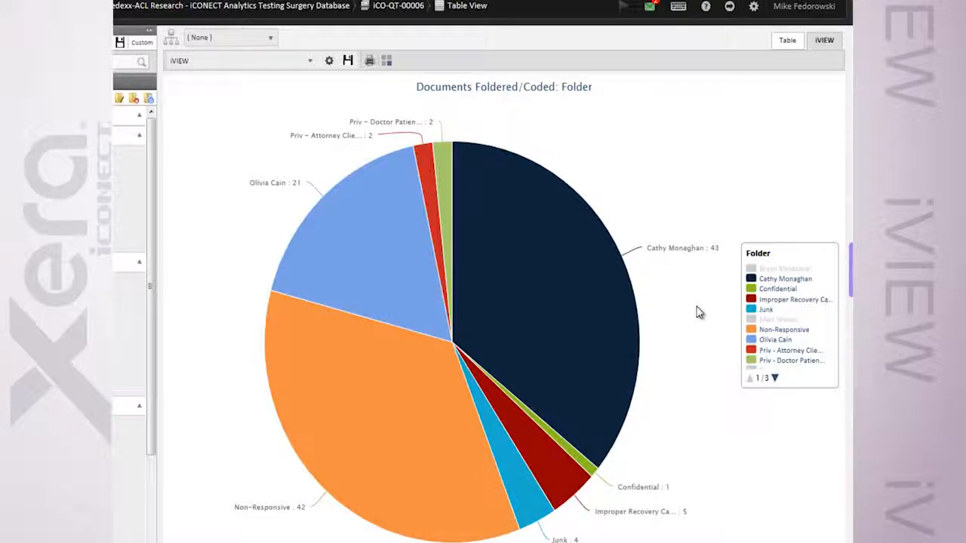
{"action": "mouse_move", "coordinate": [431, 412]}
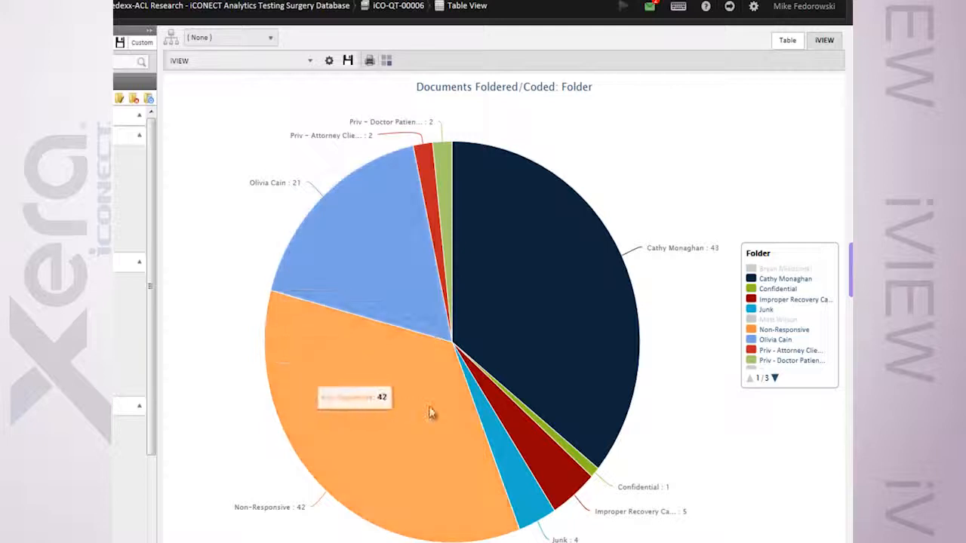
{"action": "mouse_move", "coordinate": [385, 253]}
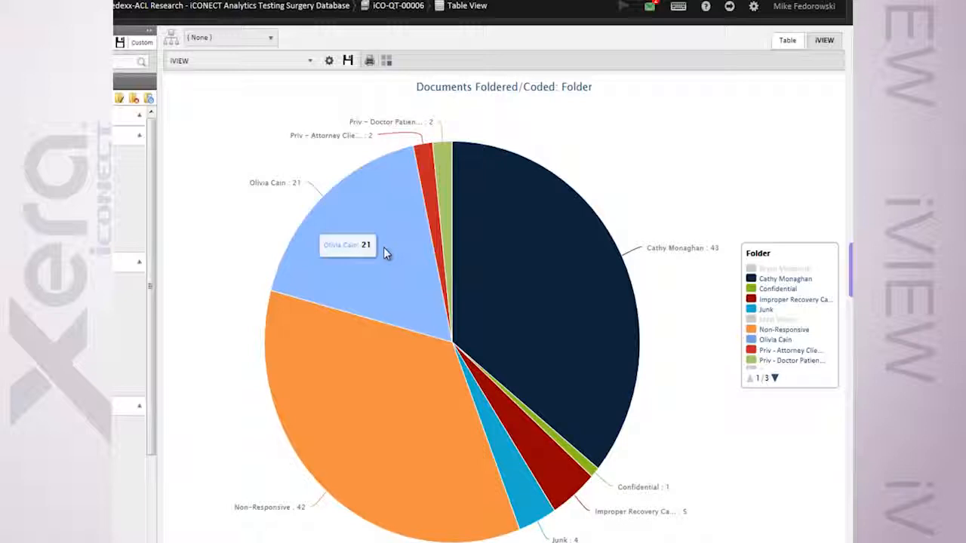
Open the Save as Tile prompt for the pie chart and dismiss it without saving.
{"action": "left_click", "coordinate": [386, 62]}
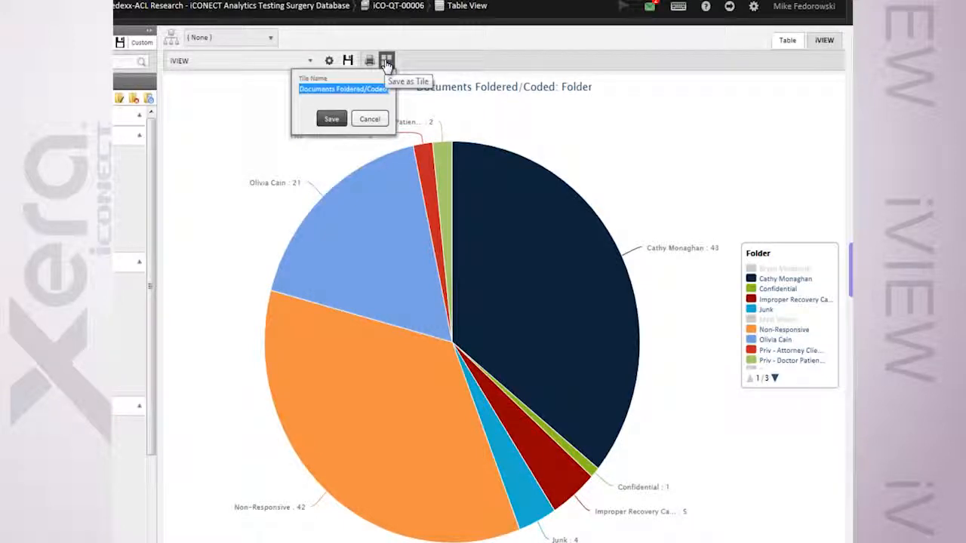
{"action": "left_click", "coordinate": [377, 121]}
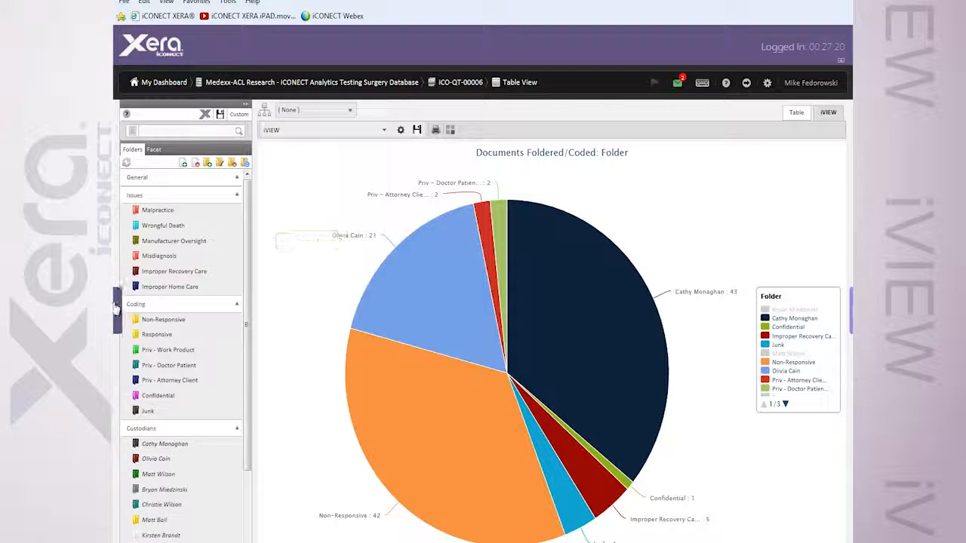
Expand the Custodian or Source chart tile on the dashboard, inspect the home PC slice and toggle the first two hidden custodians.
{"action": "left_click", "coordinate": [117, 308]}
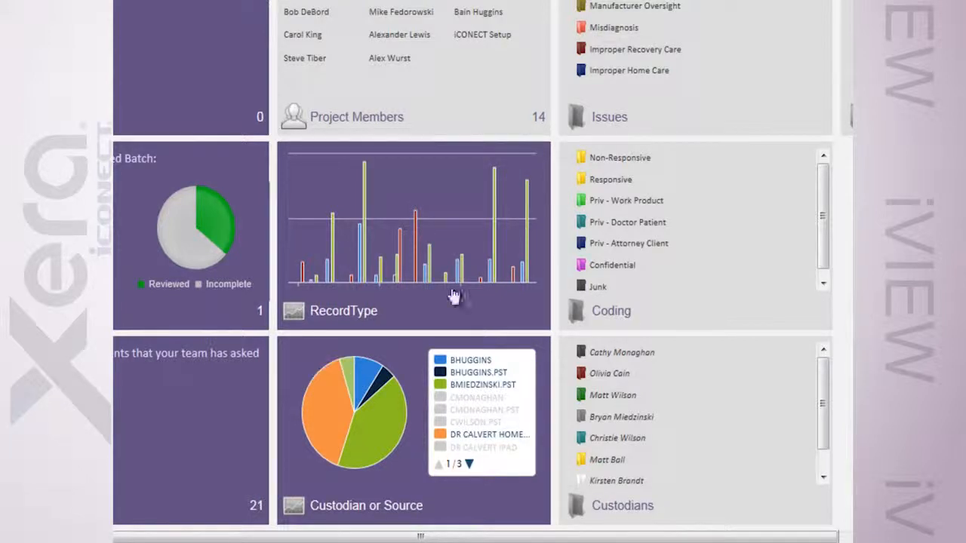
{"action": "left_click", "coordinate": [335, 507]}
{"action": "mouse_move", "coordinate": [406, 385]}
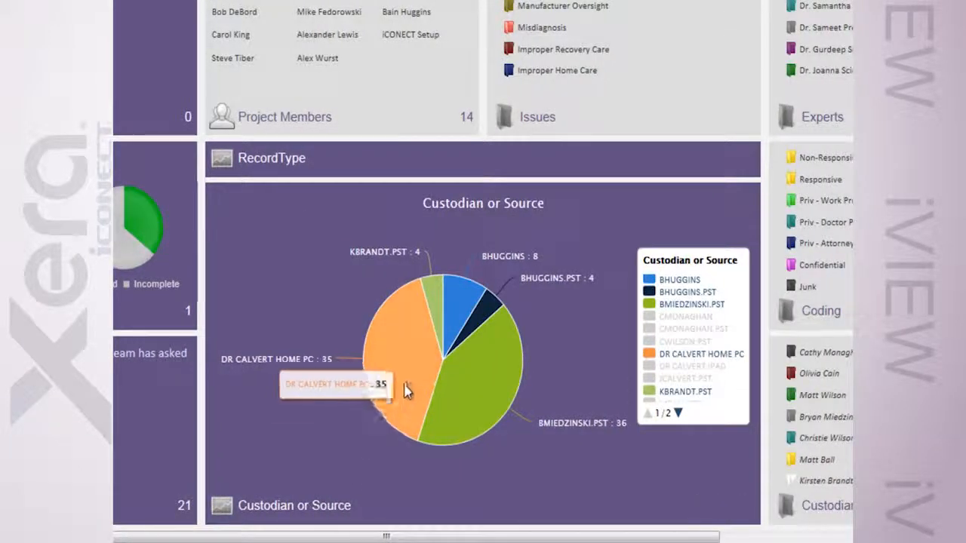
{"action": "mouse_move", "coordinate": [713, 504]}
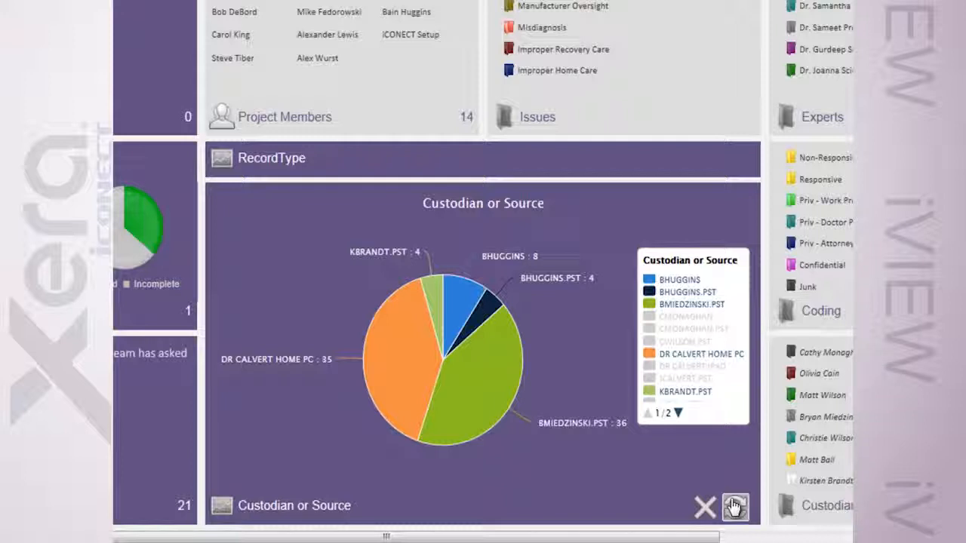
{"action": "left_click", "coordinate": [691, 319]}
{"action": "left_click", "coordinate": [690, 332]}
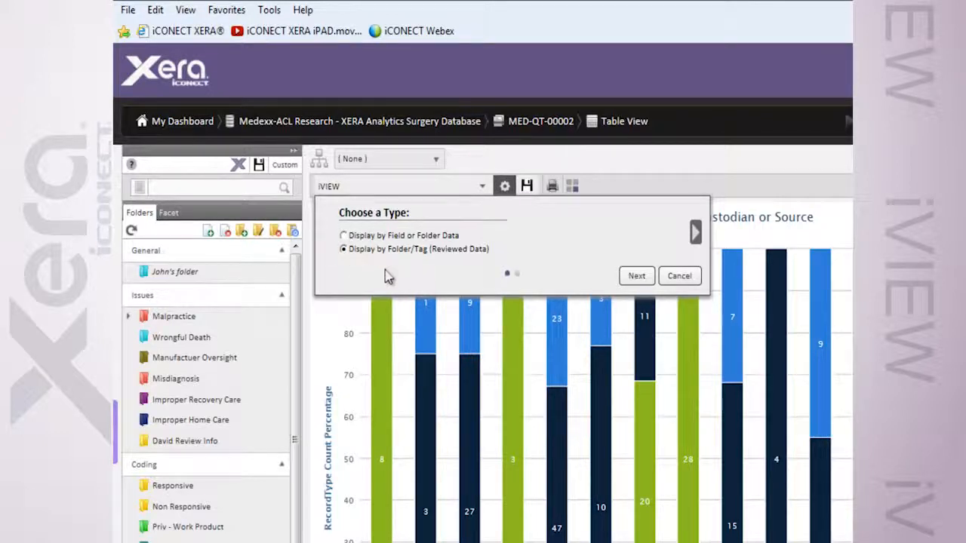
Generate a Folder by User Percentage Stacked Column Graph of reviewed data for the Current Month, keeping the existing user filter.
{"action": "left_click", "coordinate": [696, 234]}
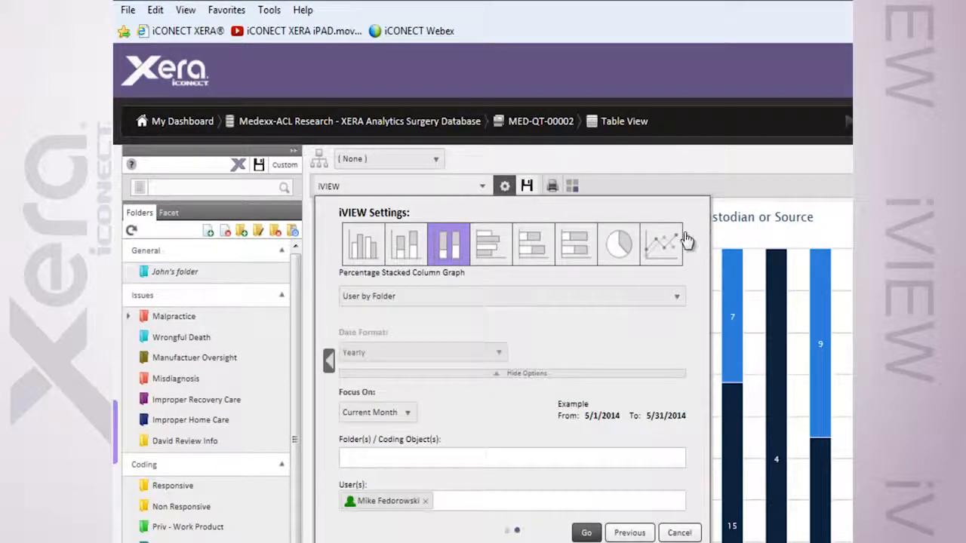
{"action": "left_click", "coordinate": [476, 303]}
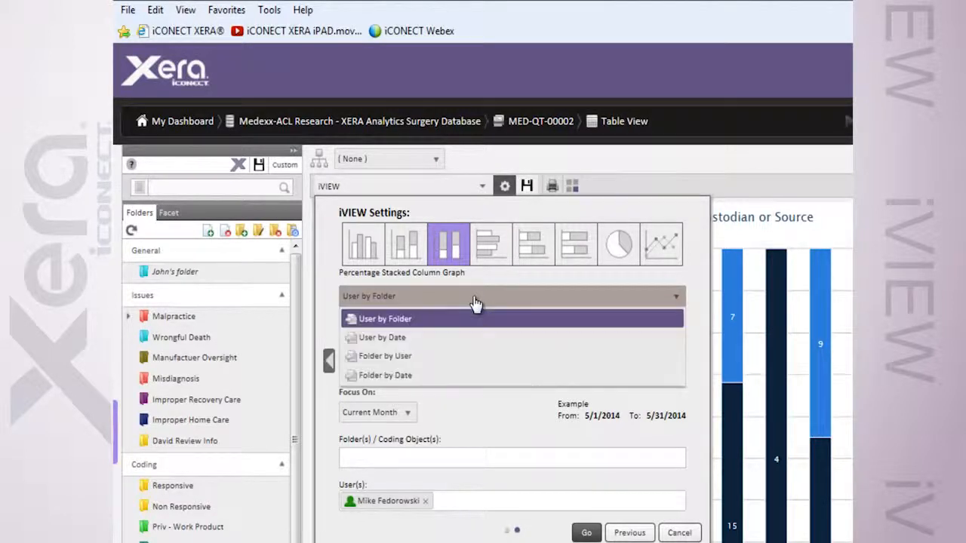
{"action": "left_click", "coordinate": [398, 357]}
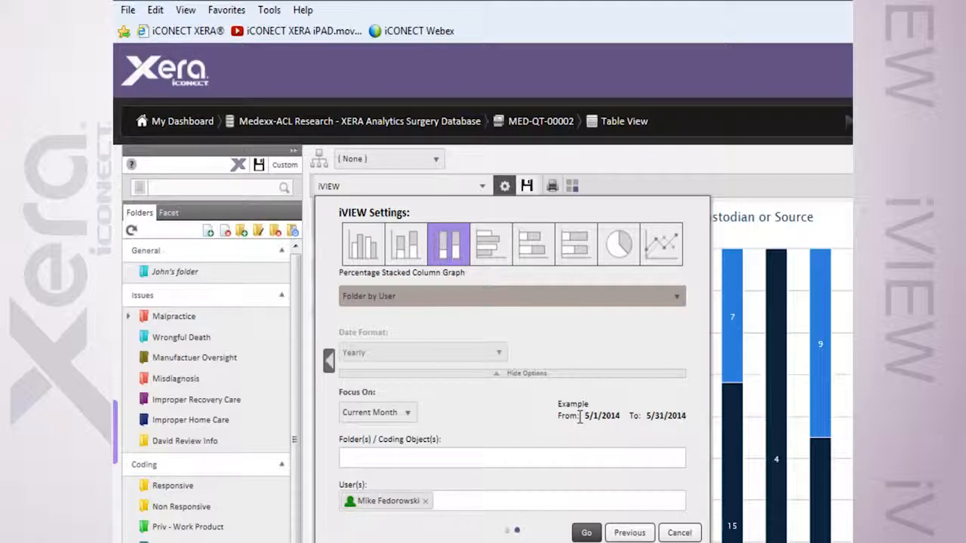
{"action": "left_click", "coordinate": [409, 415]}
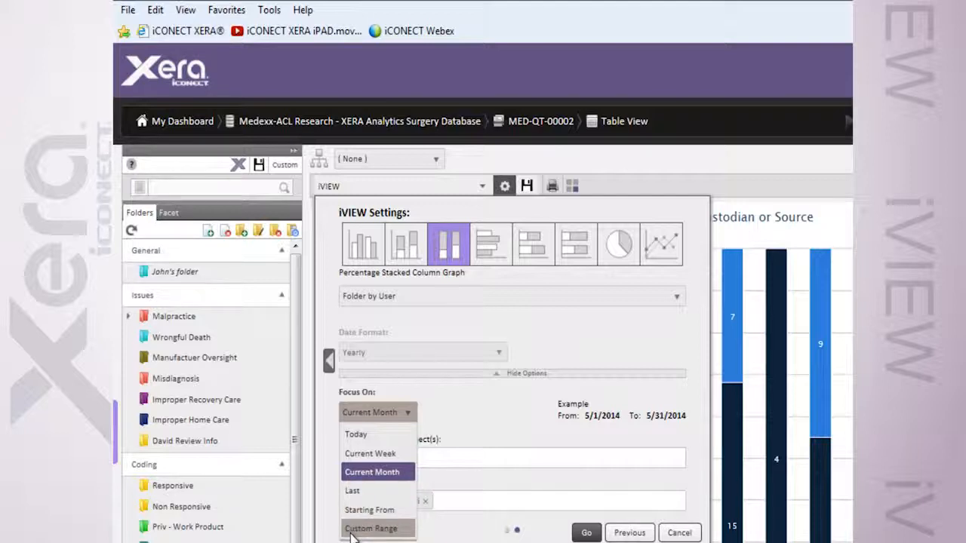
{"action": "left_click", "coordinate": [361, 476]}
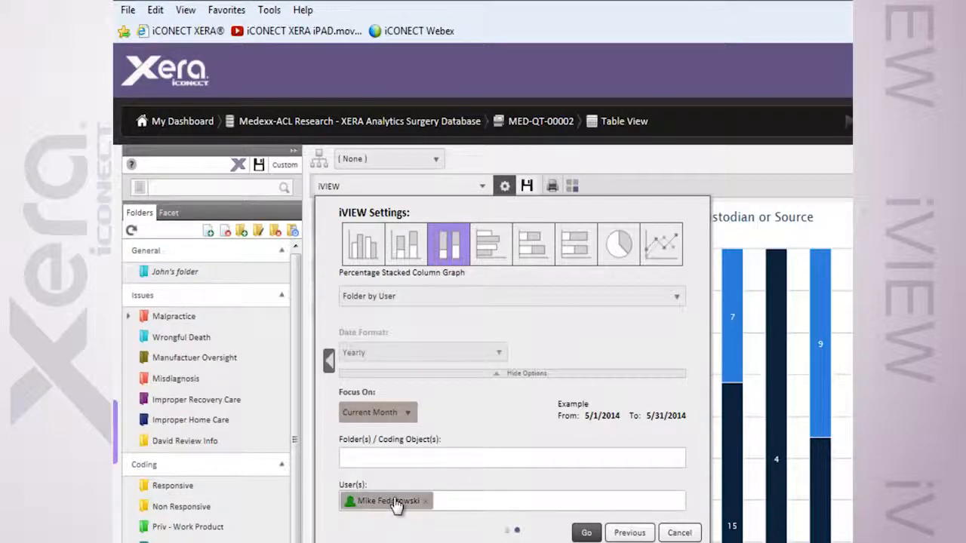
{"action": "left_click", "coordinate": [586, 533]}
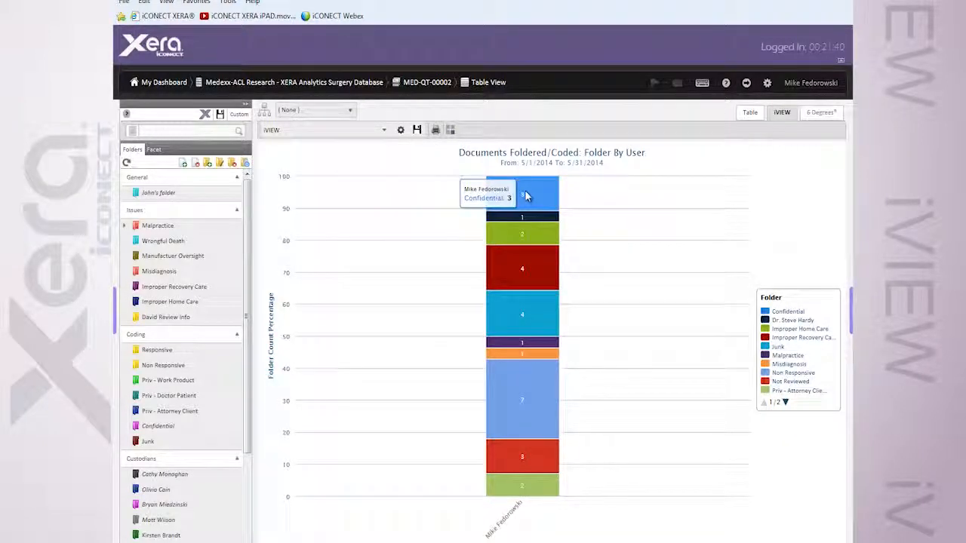
Change the Folder by User chart to a Column Graph and inspect the Non Responsive column.
{"action": "left_click", "coordinate": [401, 130]}
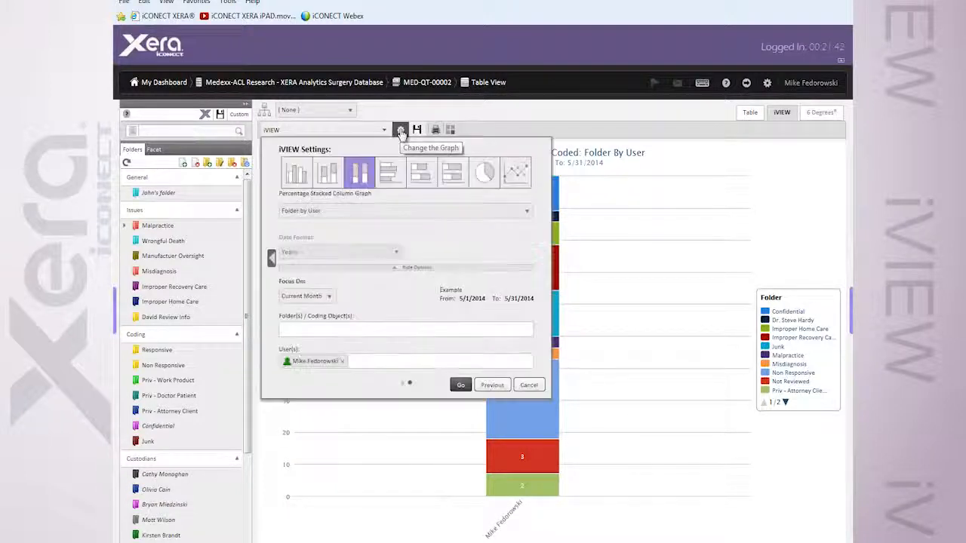
{"action": "left_click", "coordinate": [296, 173]}
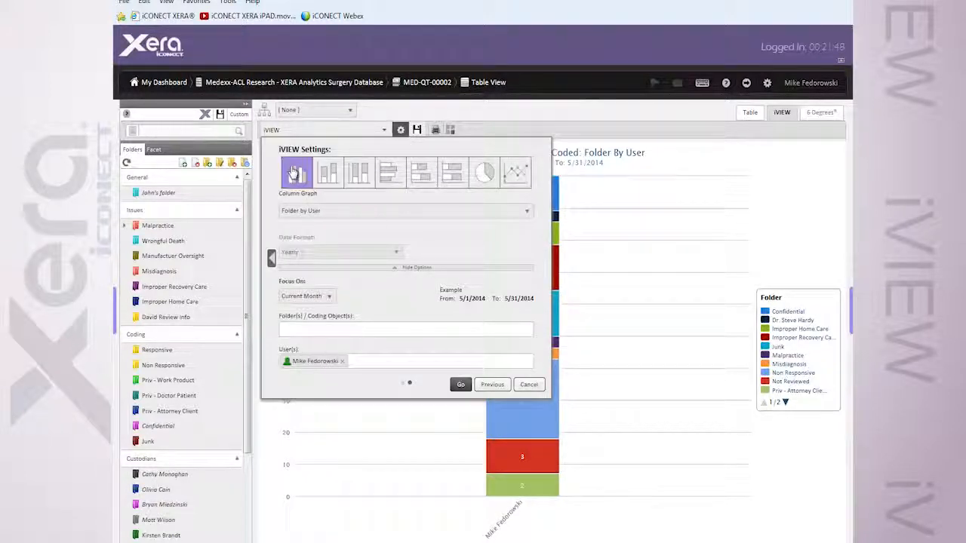
{"action": "left_click", "coordinate": [460, 386]}
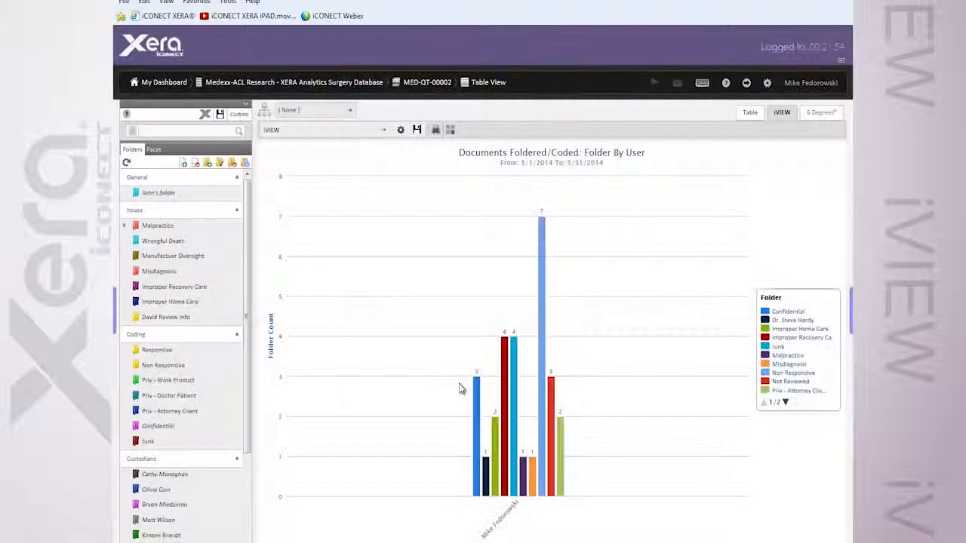
{"action": "mouse_move", "coordinate": [540, 260]}
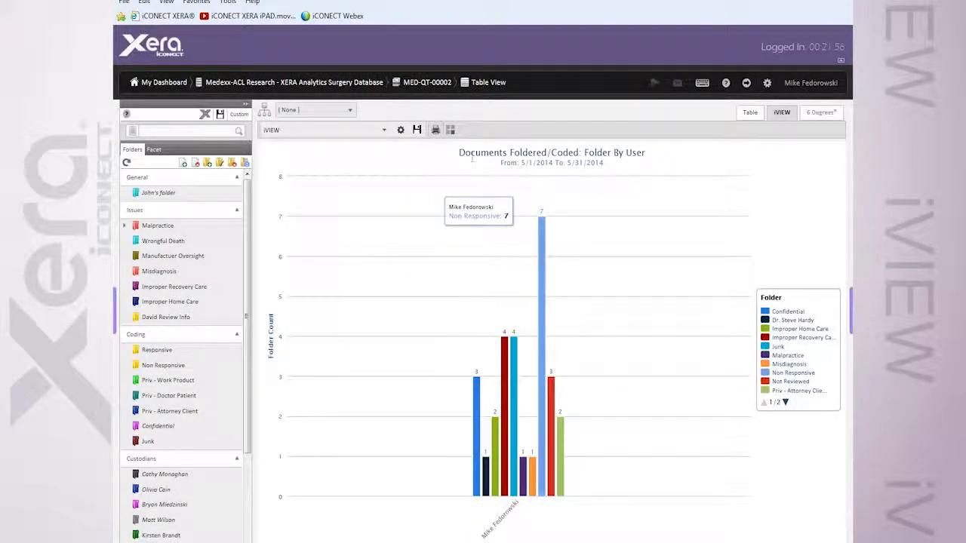